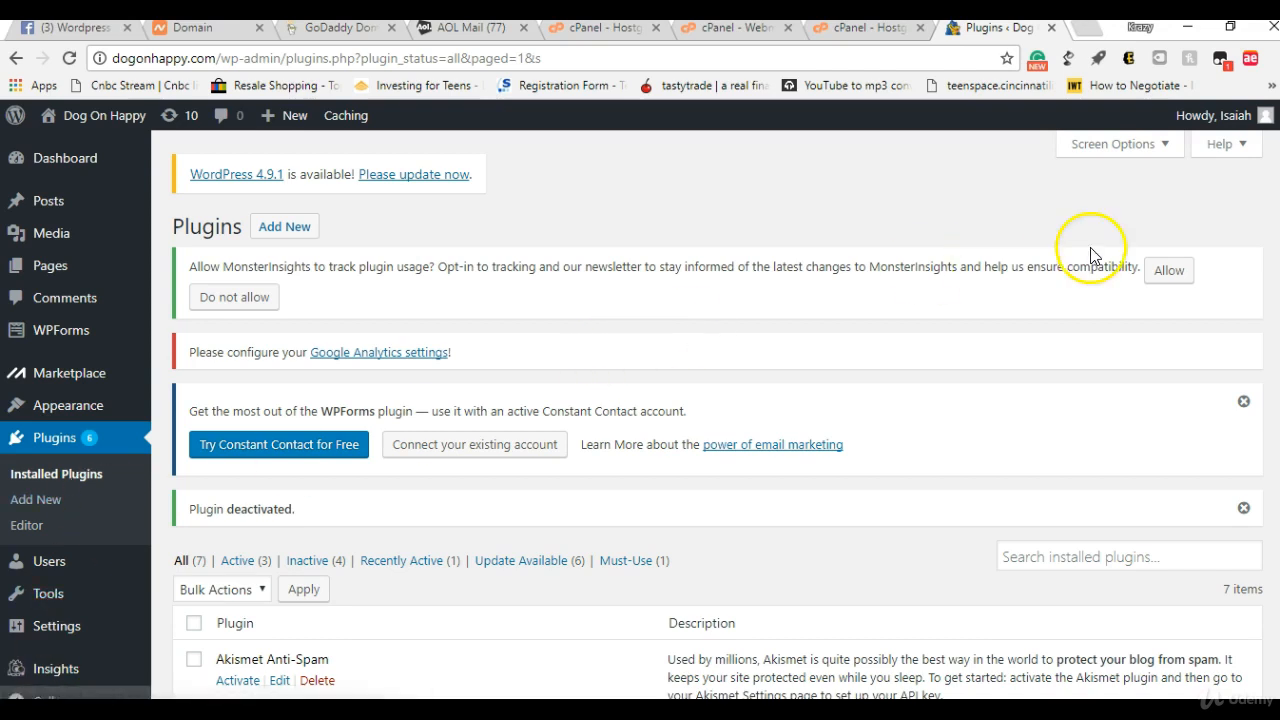
# Step: Search the installed plugins for "elementor" and check the results
pyautogui.scroll(-2, 1148, 318)
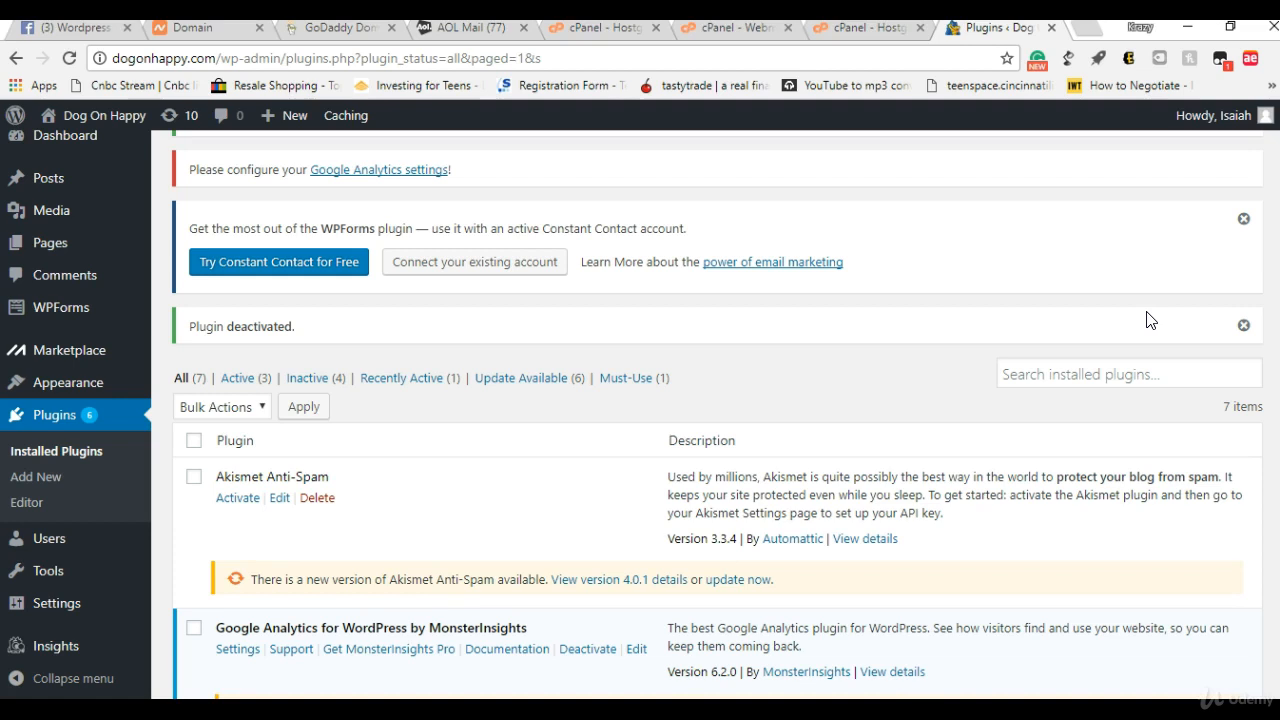
pyautogui.click(1143, 378)
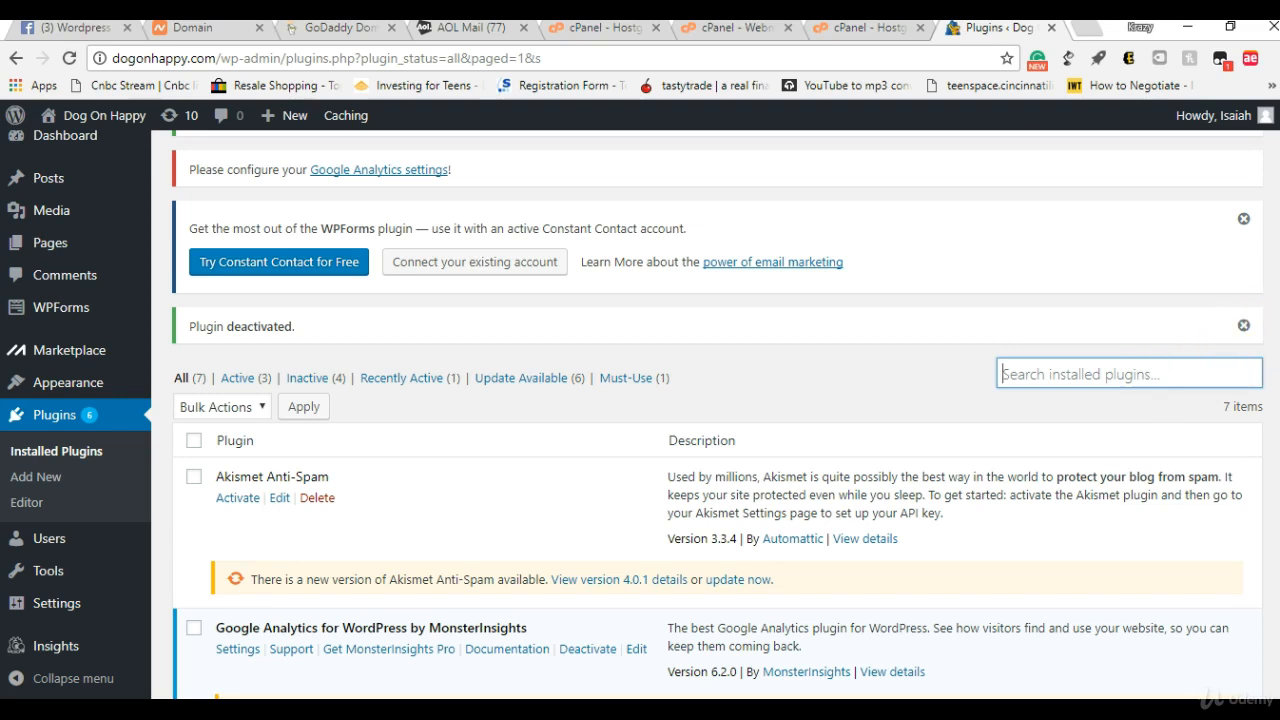
pyautogui.scroll(-2, 1273, 388)
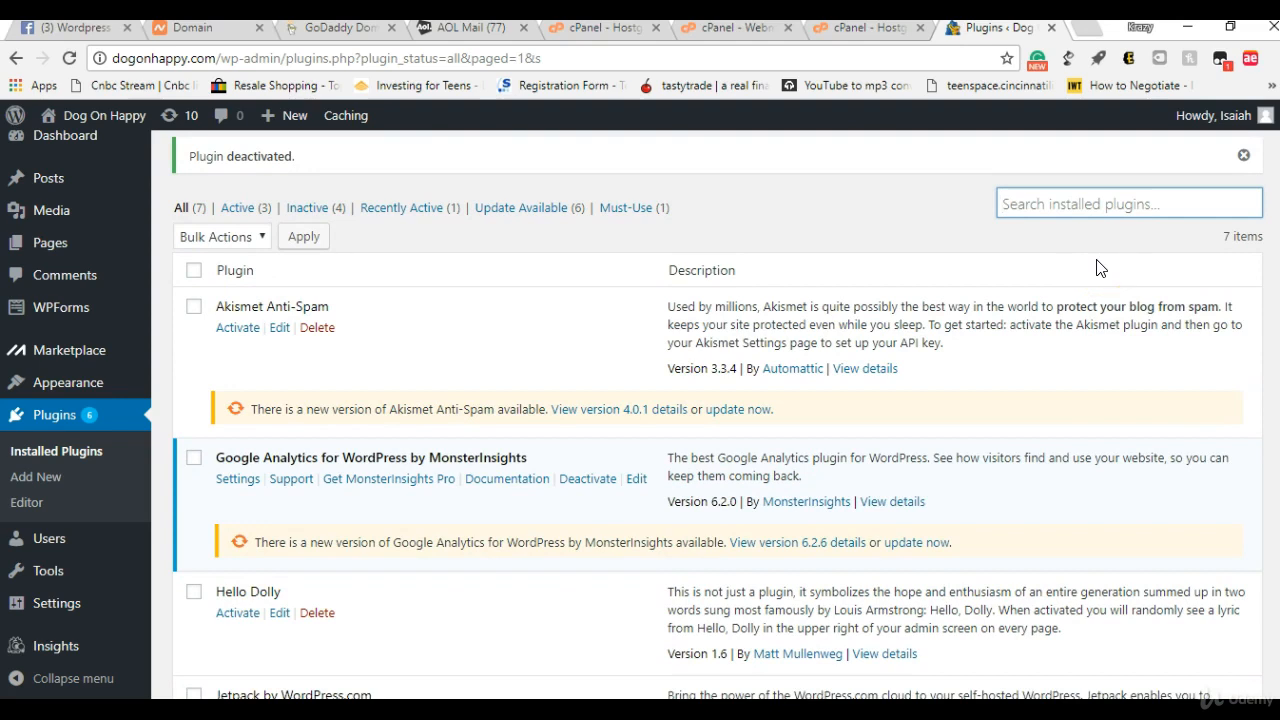
pyautogui.click(1063, 200)
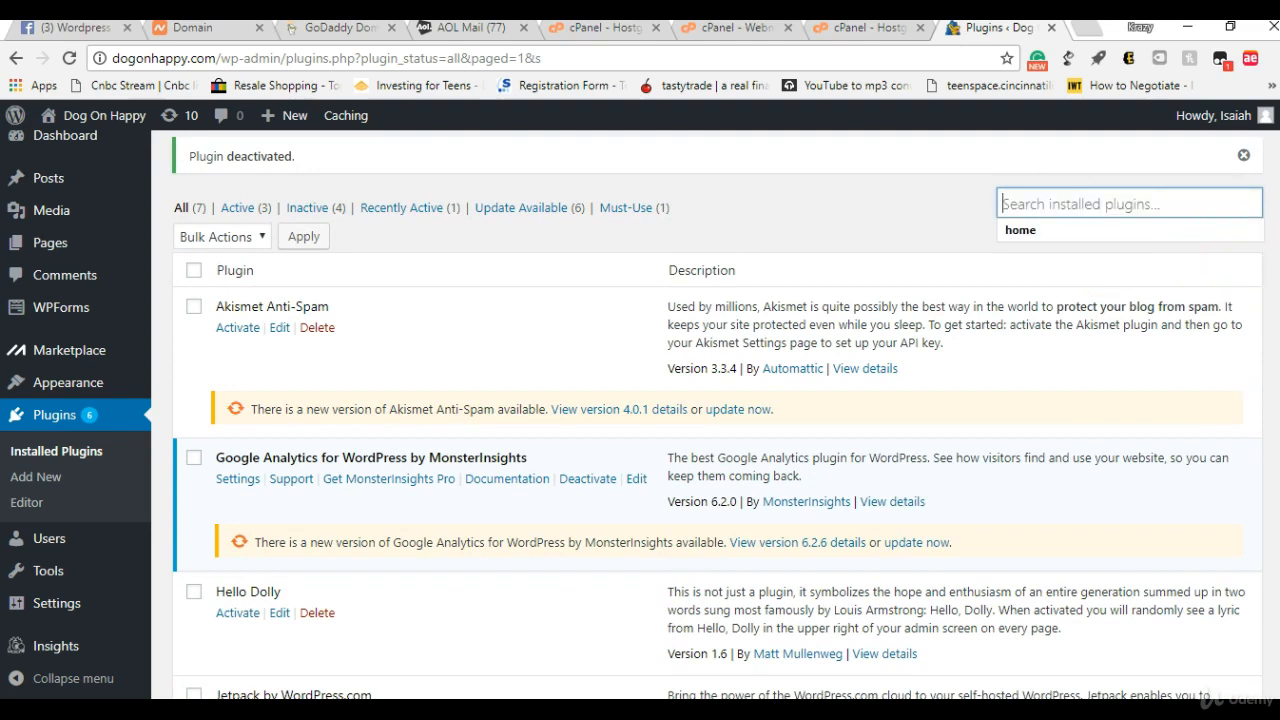
pyautogui.scroll(1, 708, 415)
pyautogui.click(1170, 289)
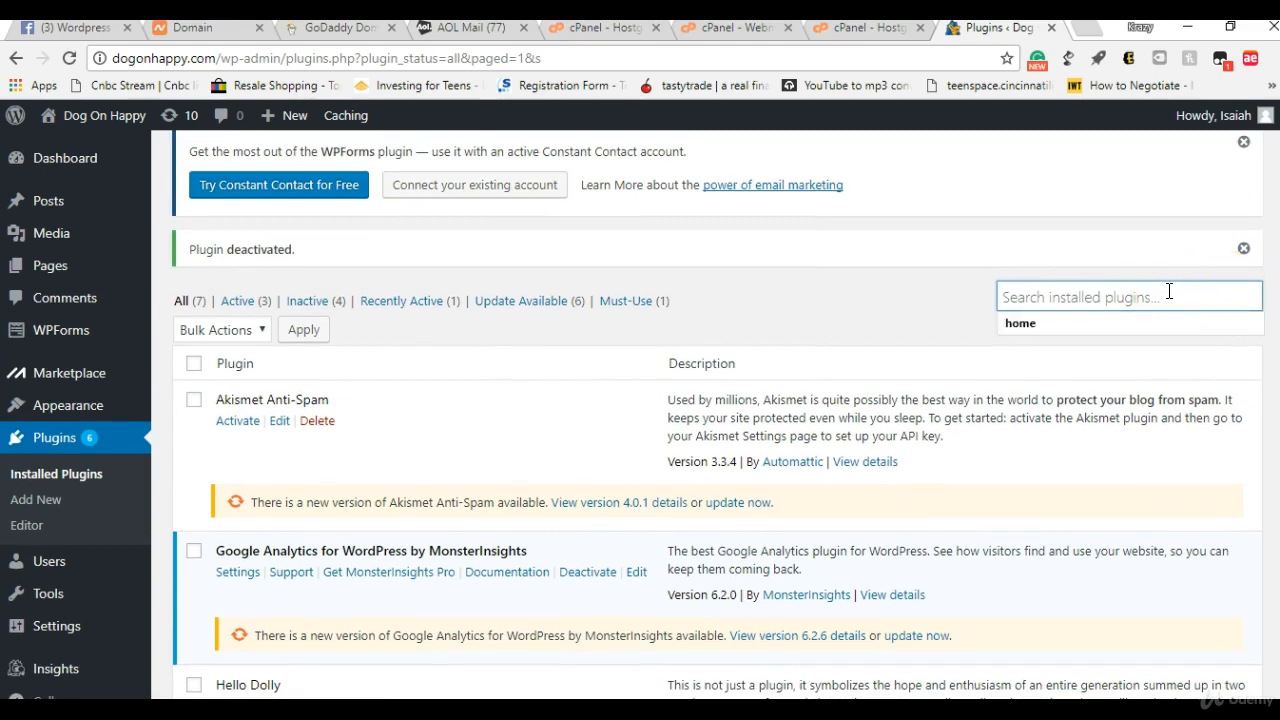
pyautogui.write('e')
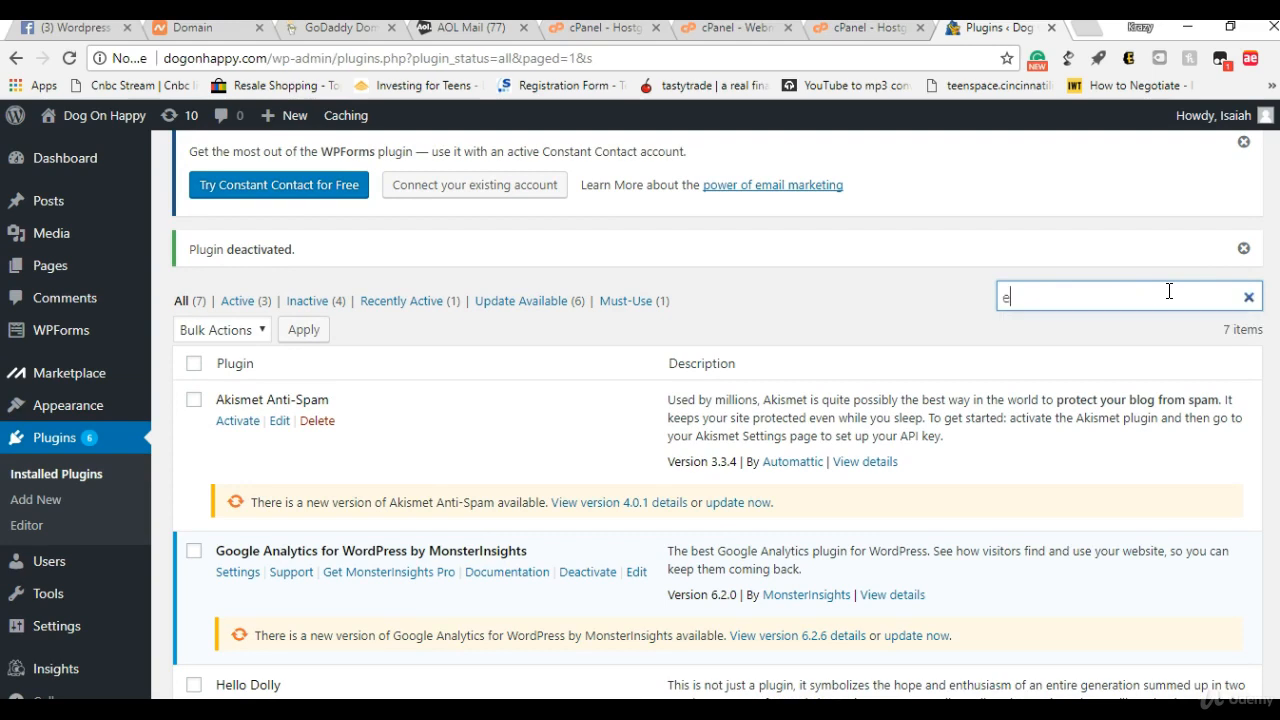
pyautogui.write('leme')
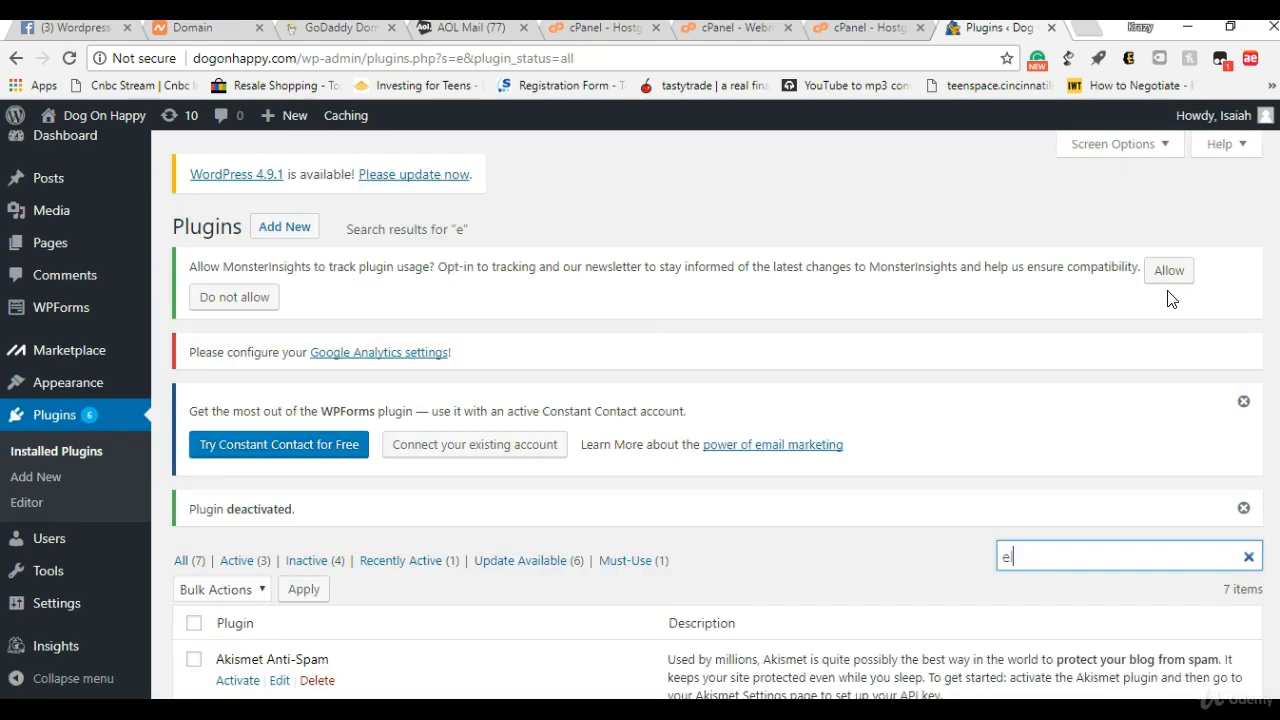
pyautogui.write('ntor')
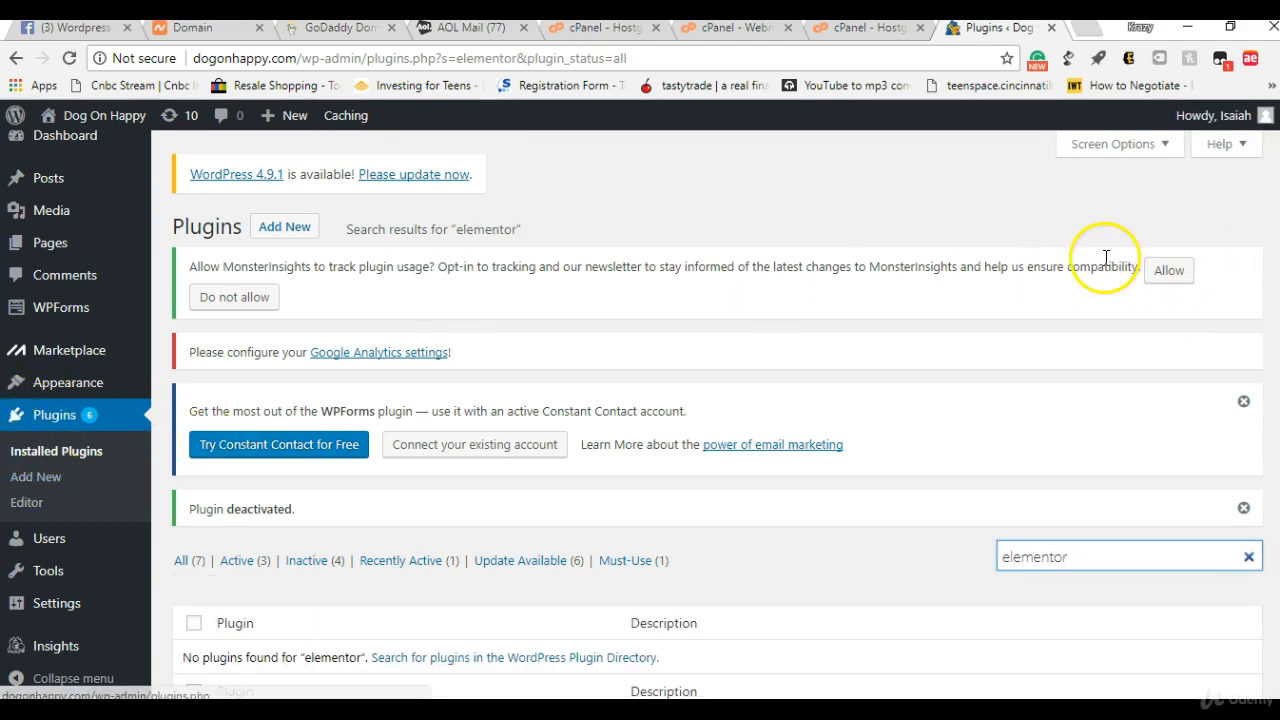
pyautogui.scroll(-1, 1134, 410)
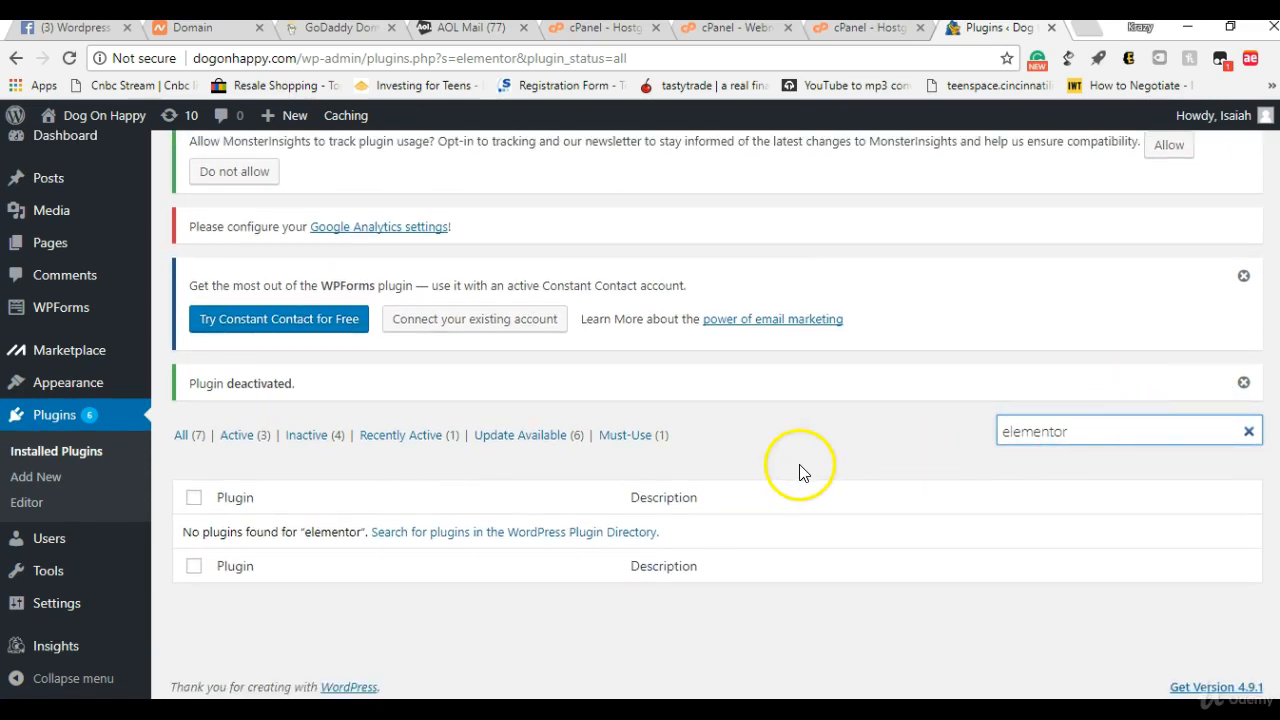
pyautogui.scroll(1, 1143, 423)
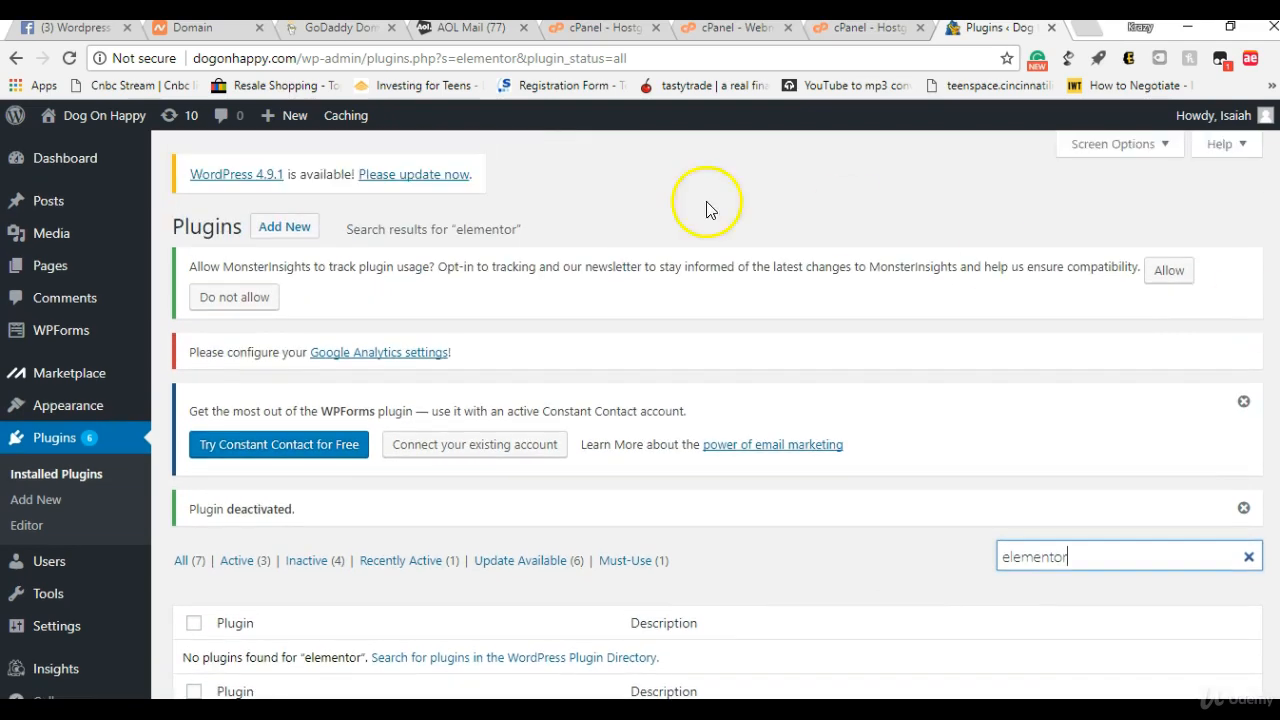
# Step: Go to the page for adding new plugins and install WP Super Cache from the featured plugins
pyautogui.click(272, 240)
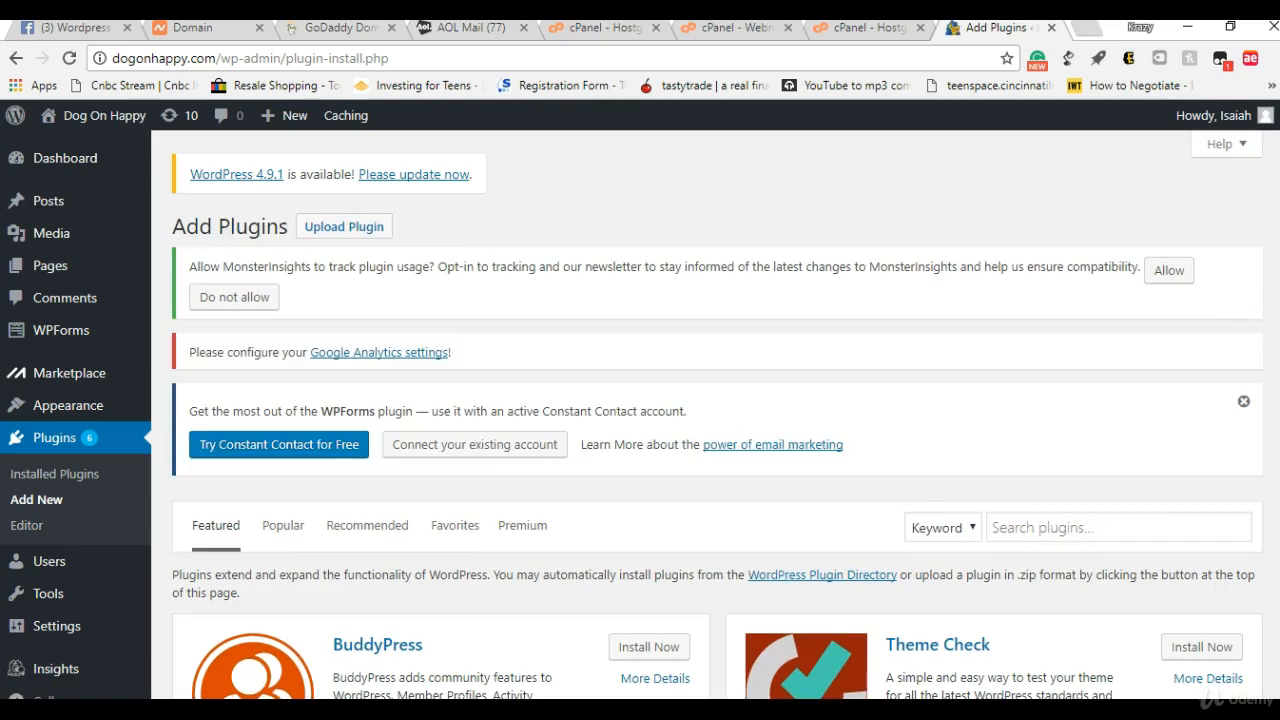
pyautogui.scroll(-1, 640, 415)
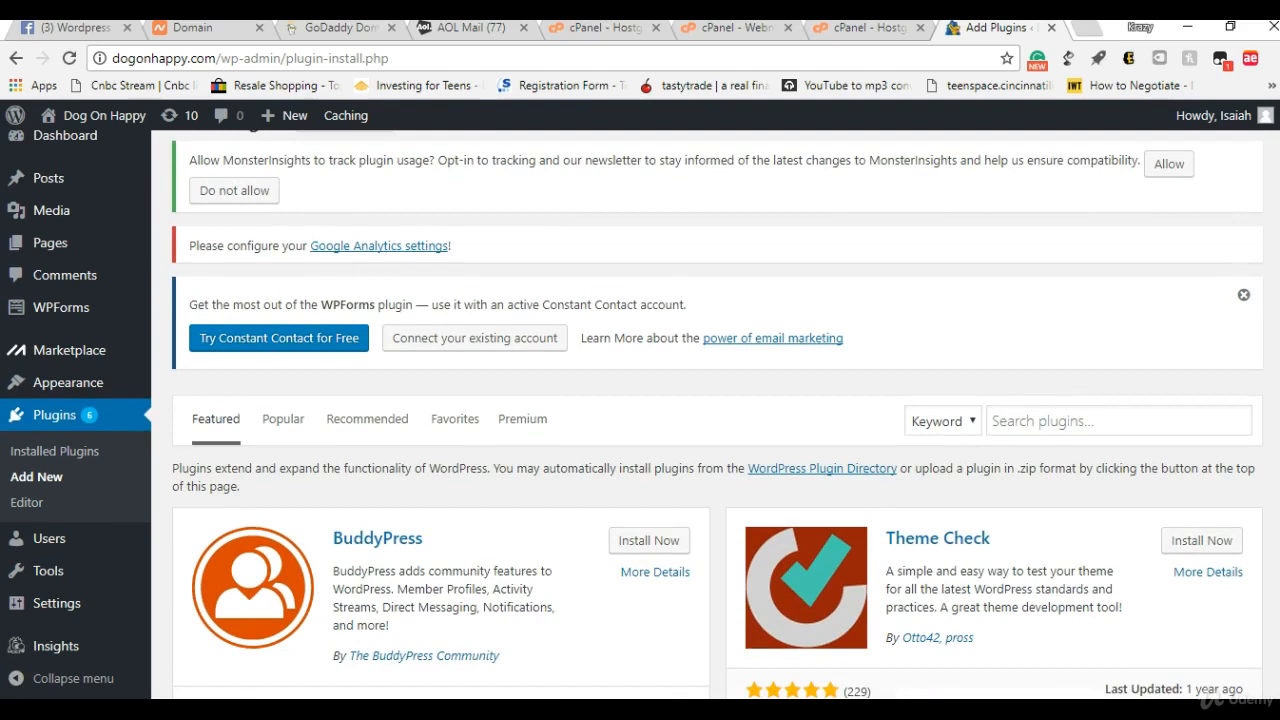
pyautogui.scroll(-1, 717, 420)
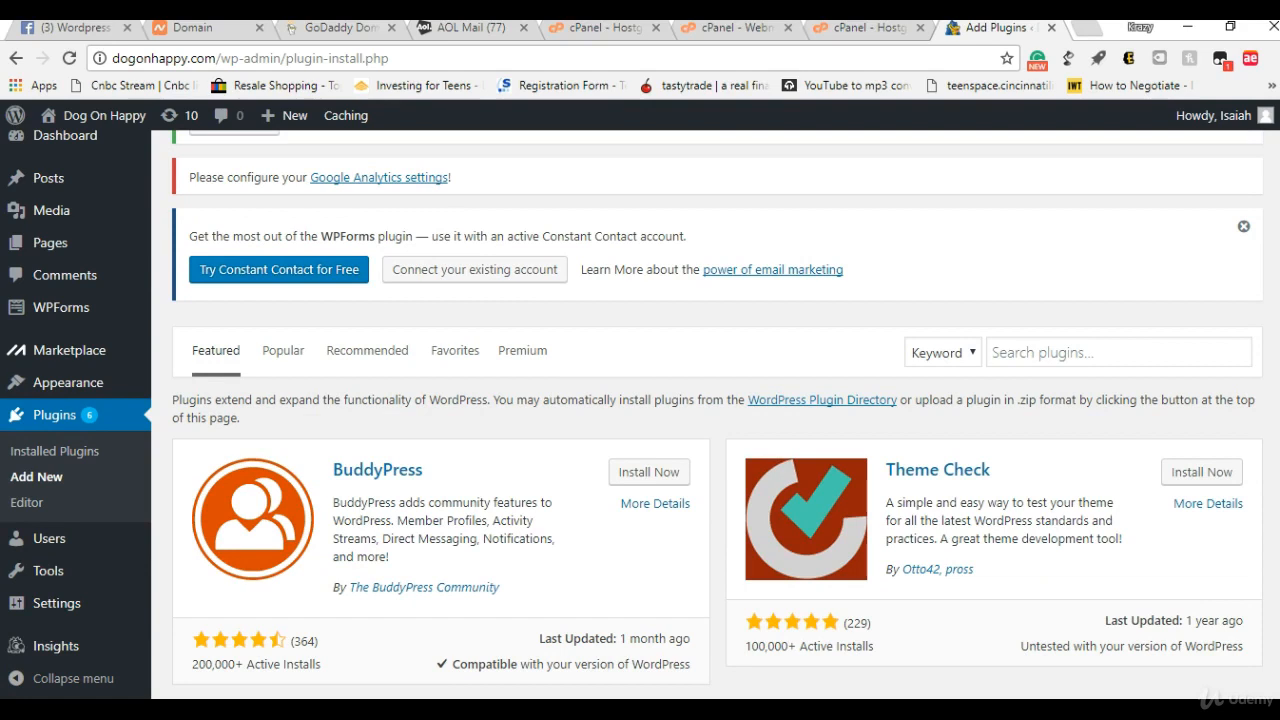
pyautogui.scroll(-3, 717, 415)
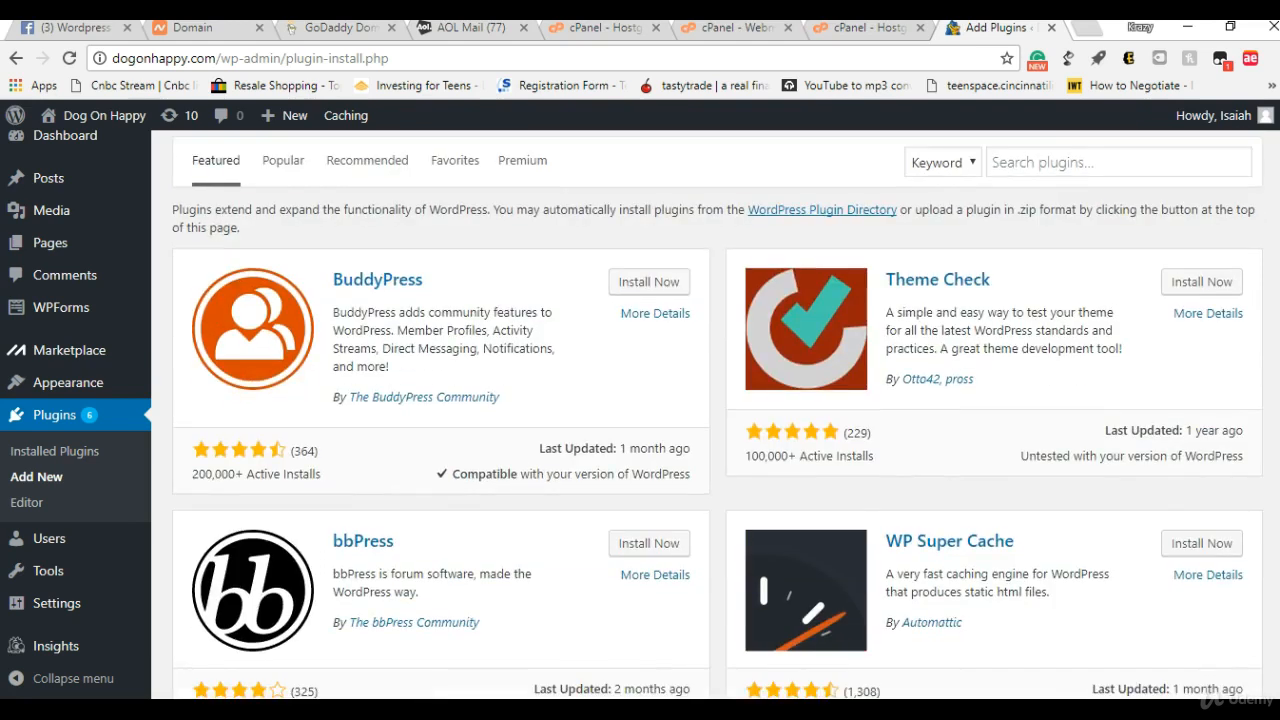
pyautogui.scroll(-2, 717, 415)
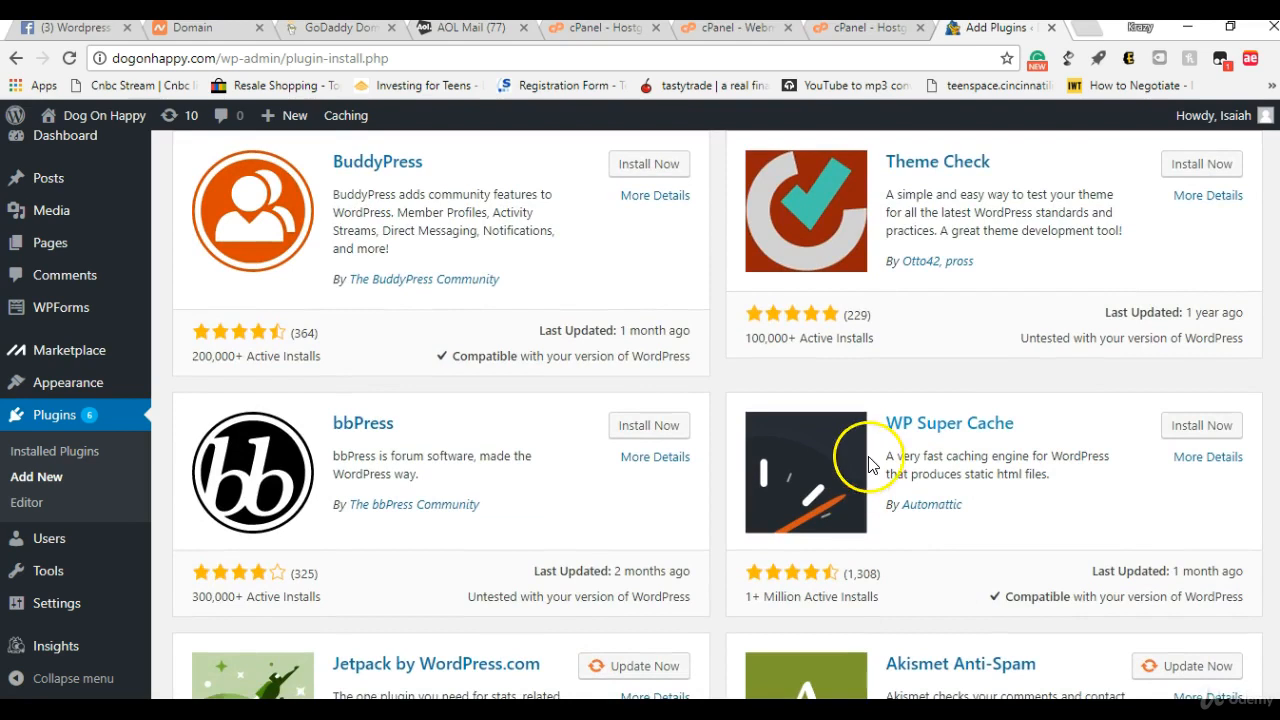
pyautogui.click(1185, 435)
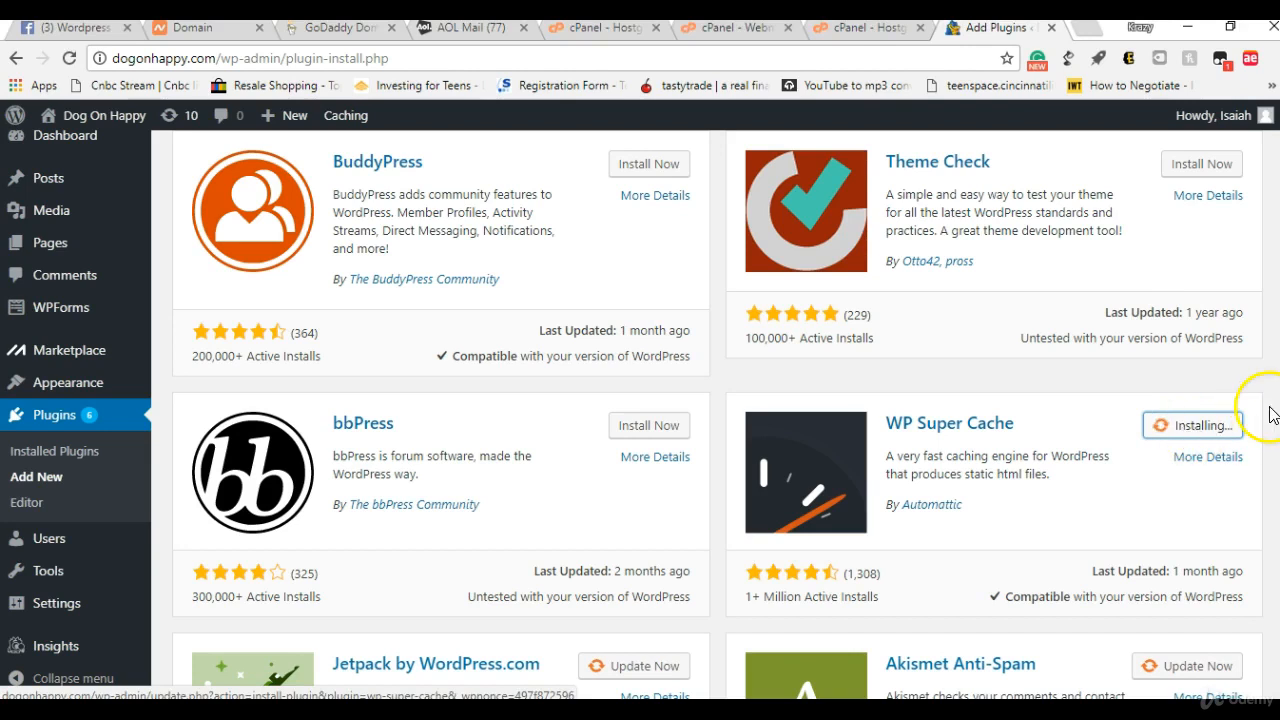
# Step: Search the plugins available for installation by the keyword "elementor"
pyautogui.scroll(-1, 1265, 420)
pyautogui.scroll(-5, 1270, 520)
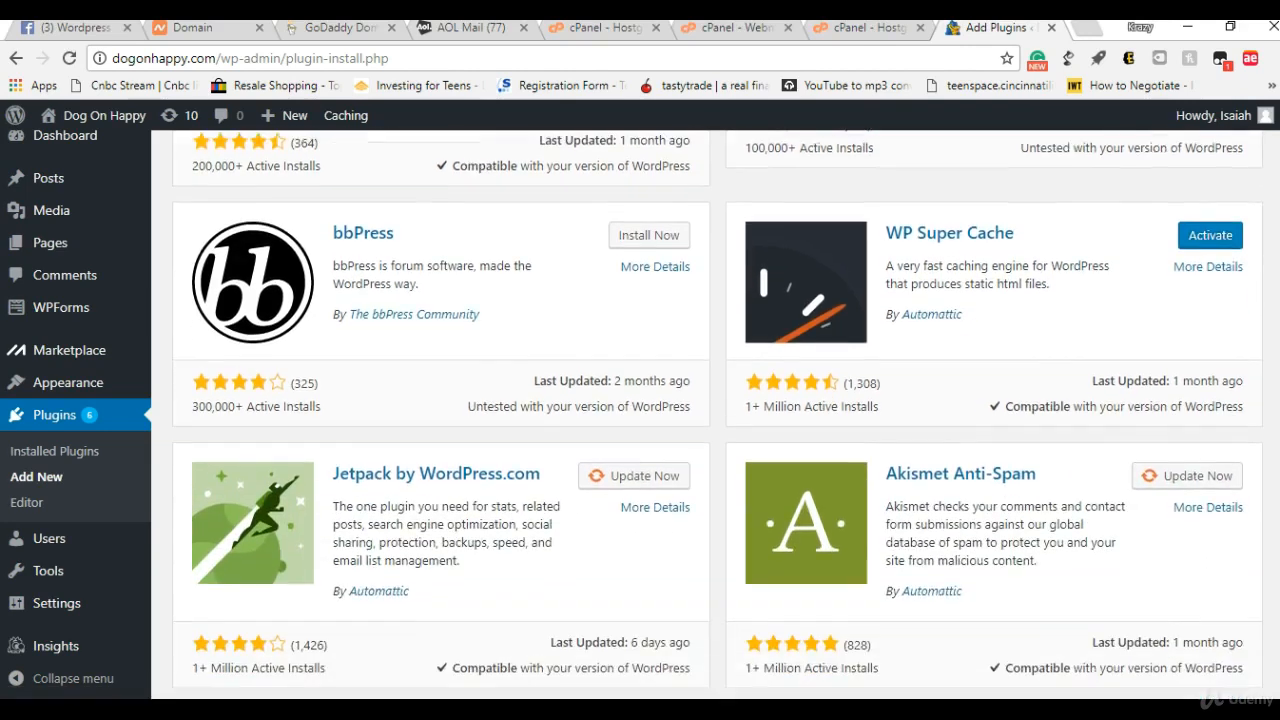
pyautogui.scroll(7, 1270, 558)
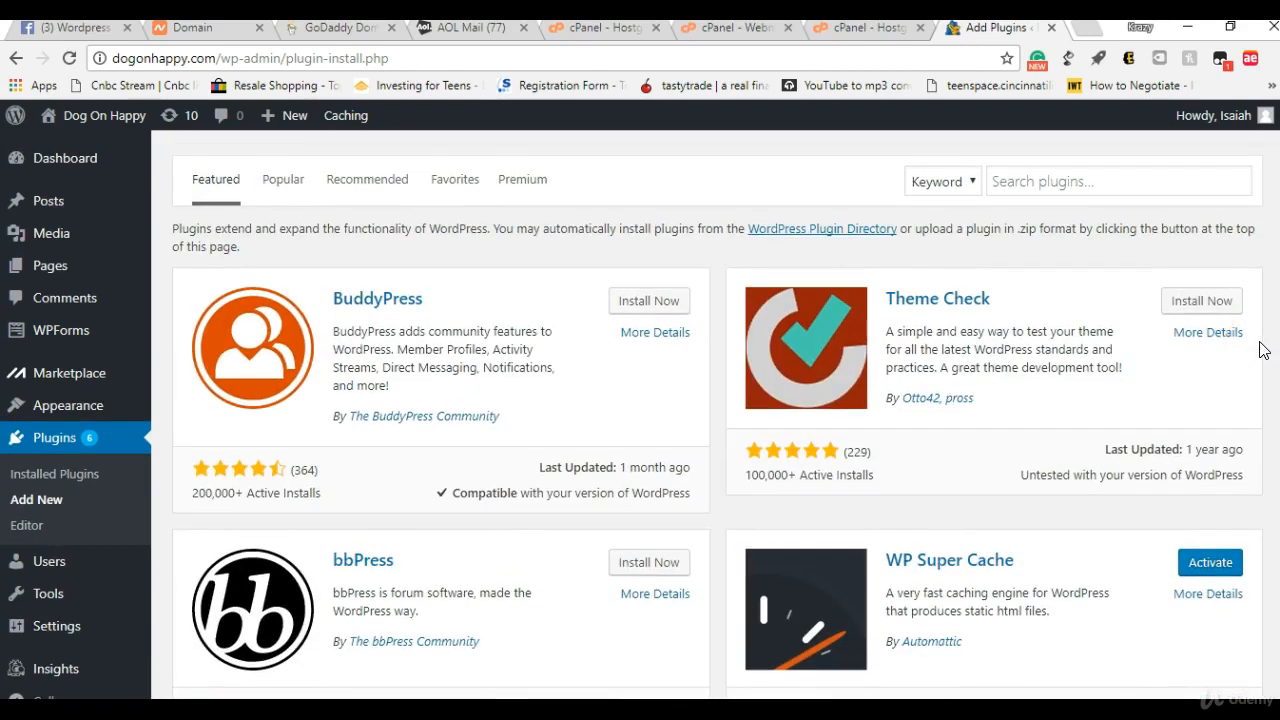
pyautogui.scroll(2, 1262, 349)
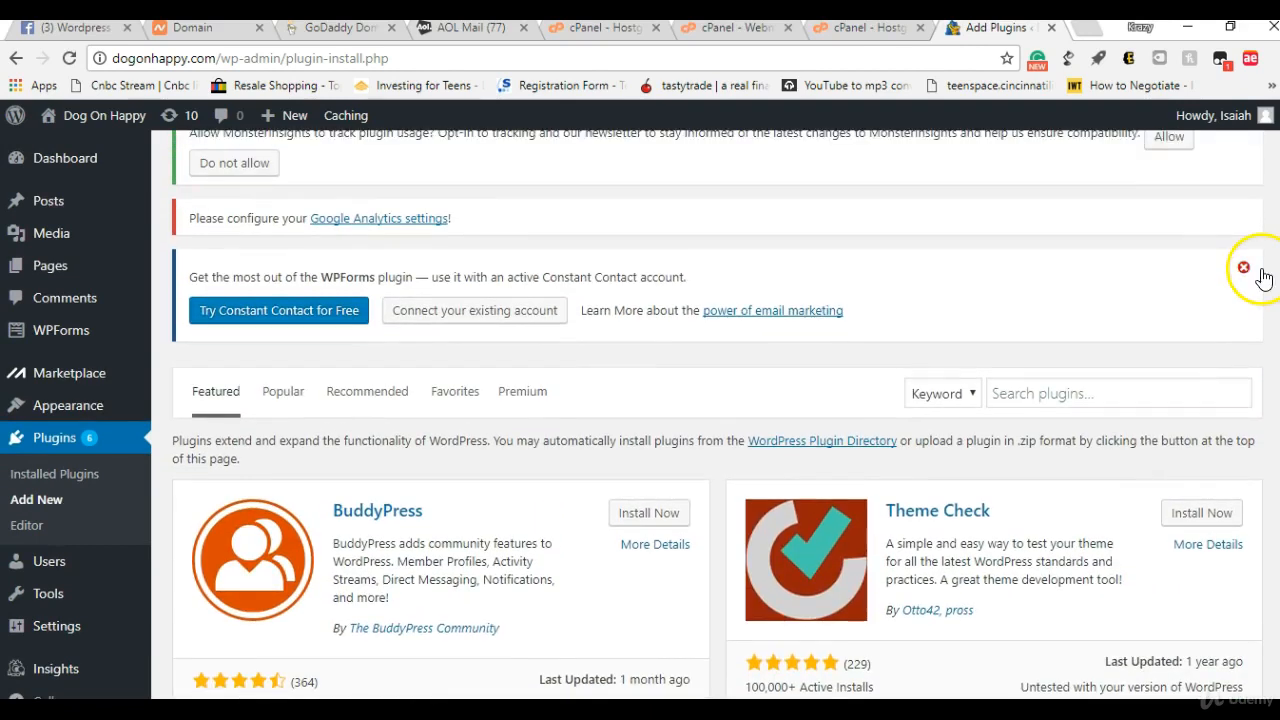
pyautogui.click(1054, 380)
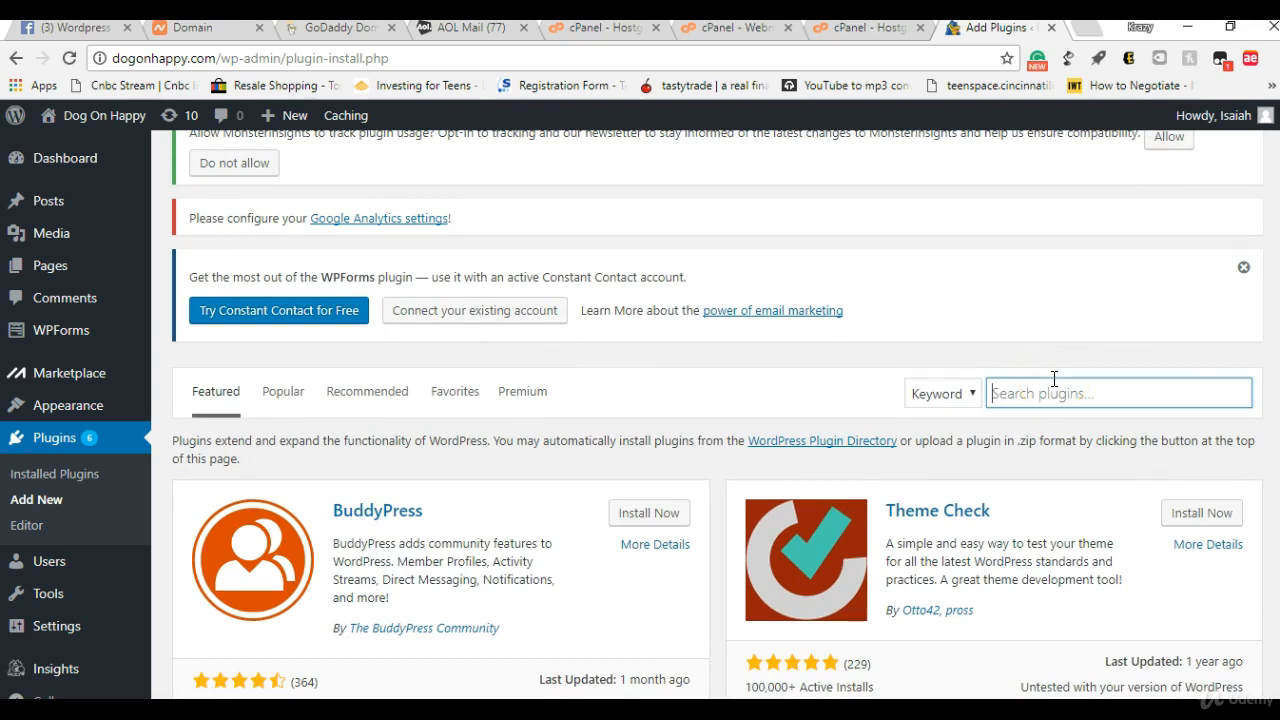
pyautogui.write('el')
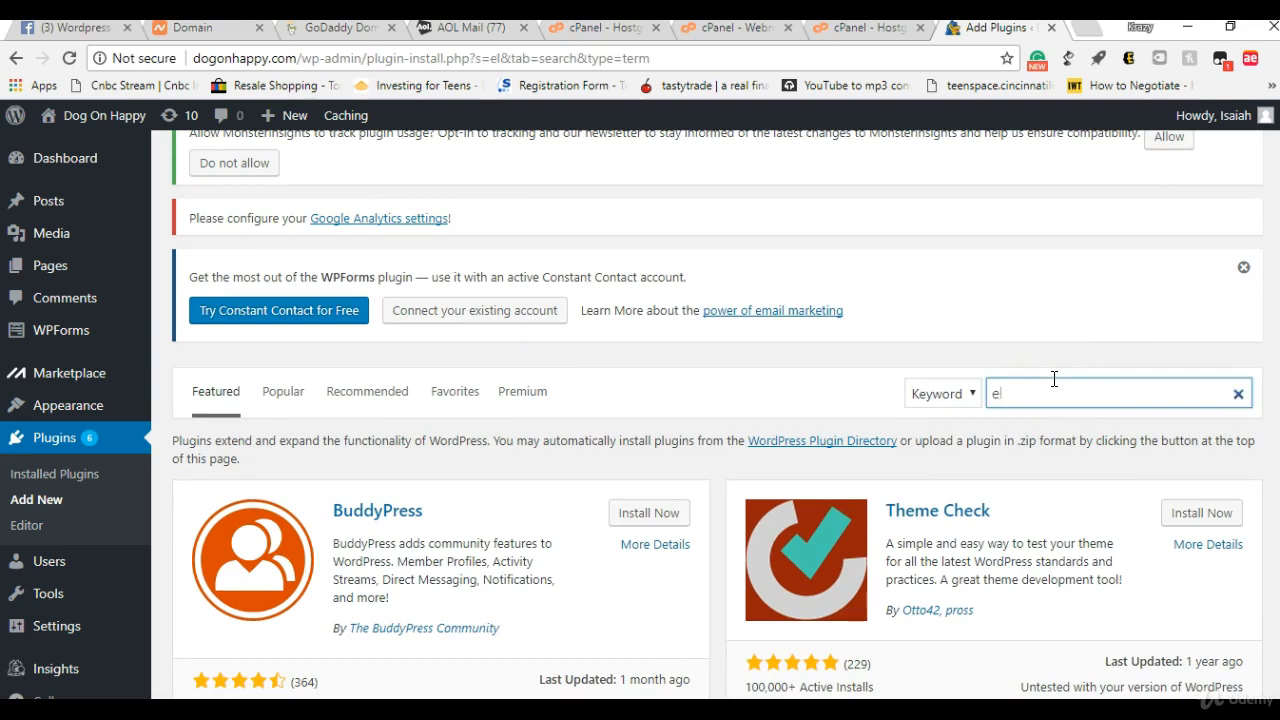
pyautogui.write('ementor')
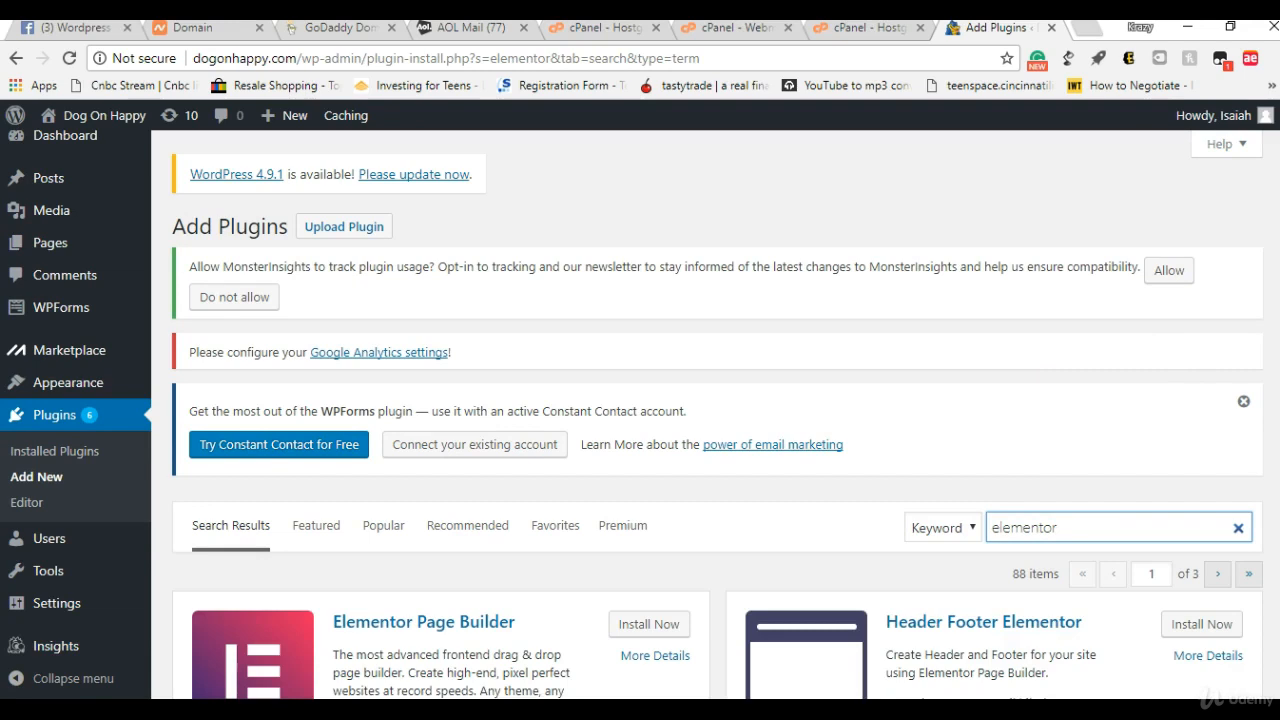
# Step: Install the Elementor Page Builder plugin from the search results
pyautogui.scroll(-5, 716, 420)
pyautogui.scroll(3, 716, 420)
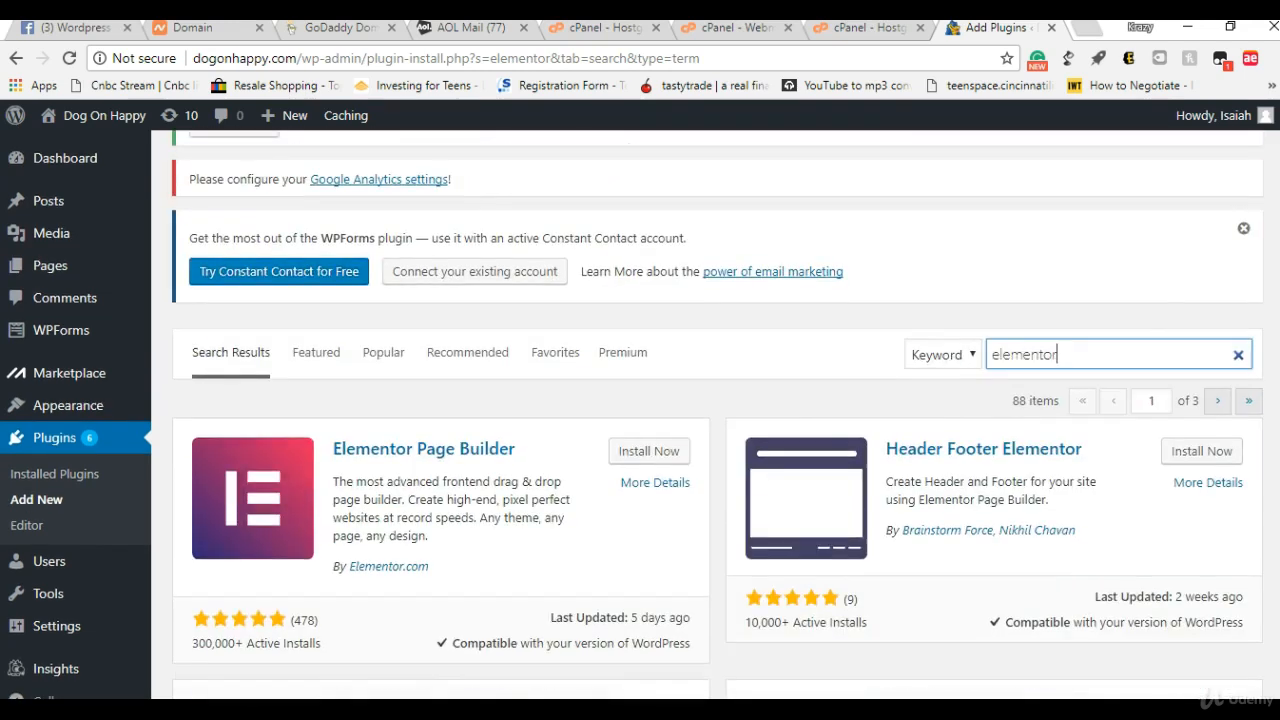
pyautogui.click(659, 455)
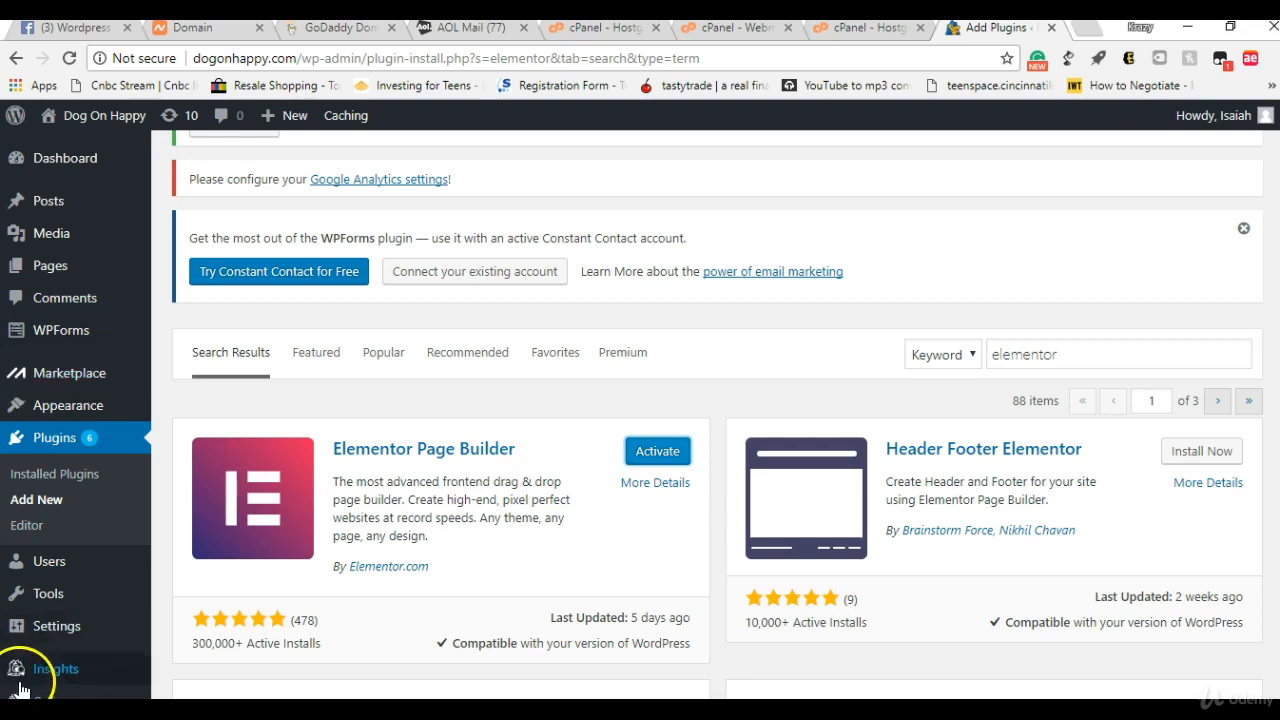
pyautogui.moveTo(57, 632)
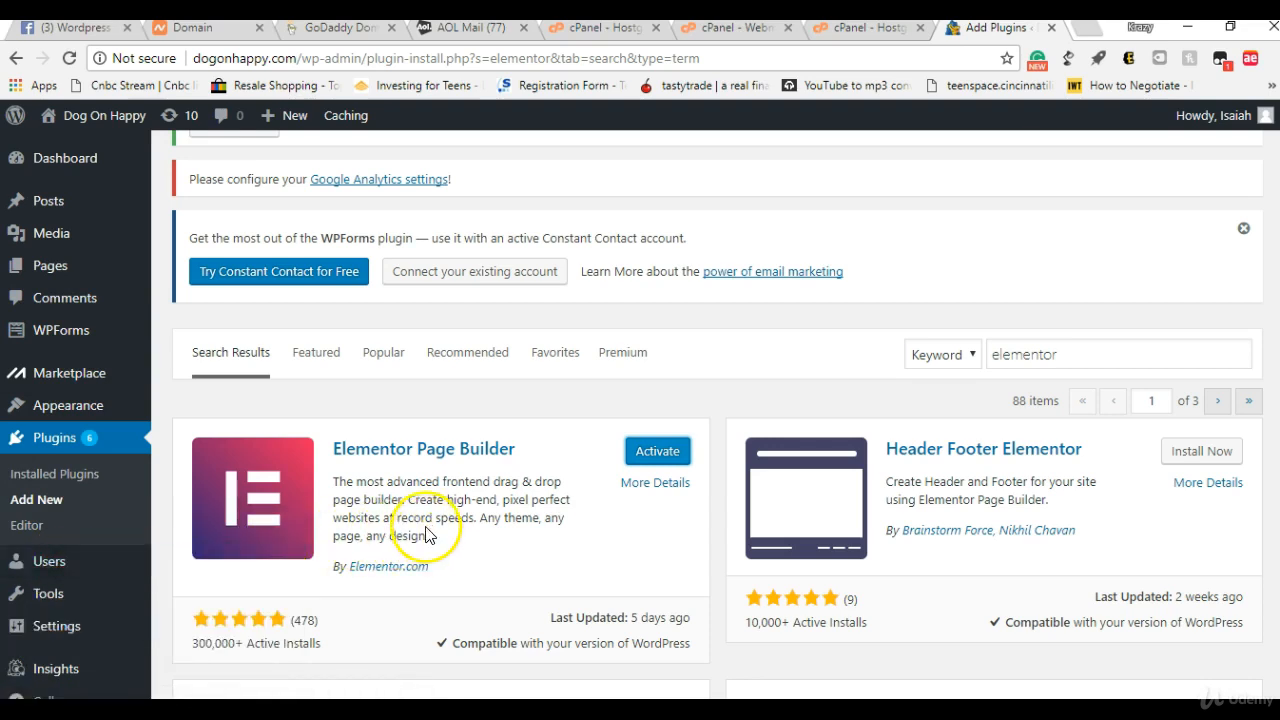
# Step: Clear the plugin search keyword and install the Contact Form 7 and Yoast SEO plugins from the full listing
pyautogui.click(1063, 346)
pyautogui.doubleClick(1063, 346)
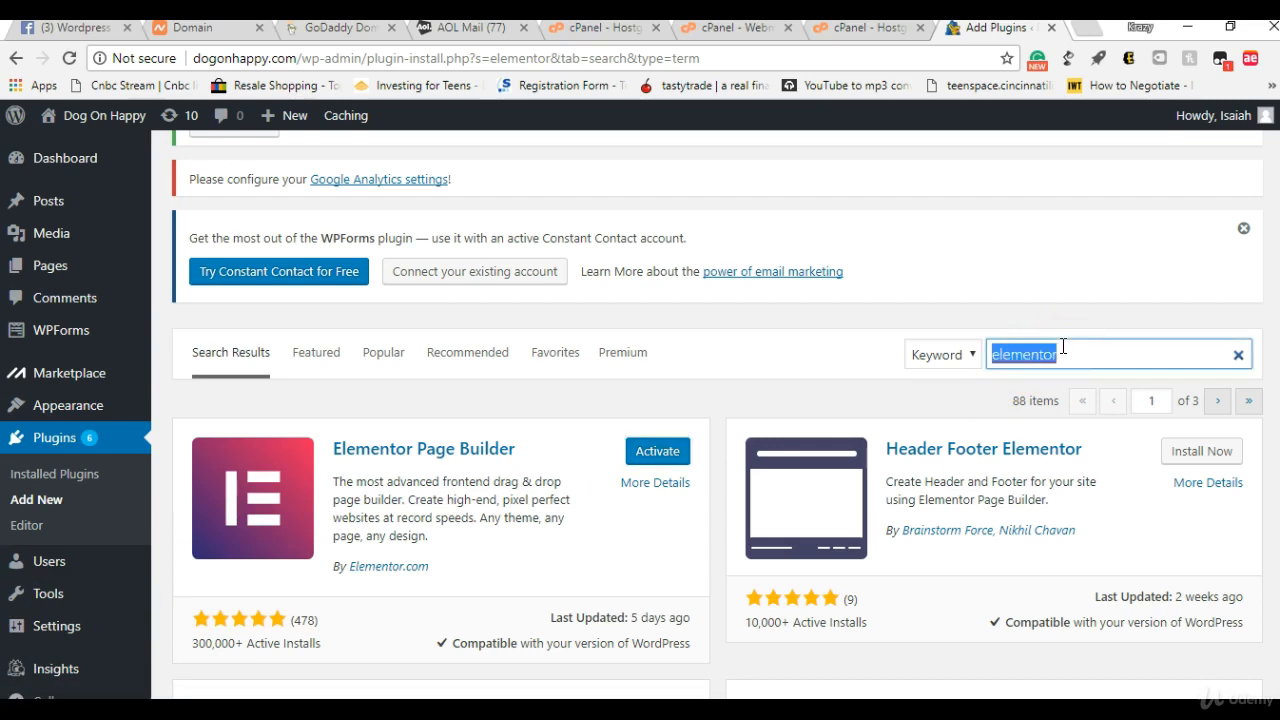
pyautogui.press('BackSpace')
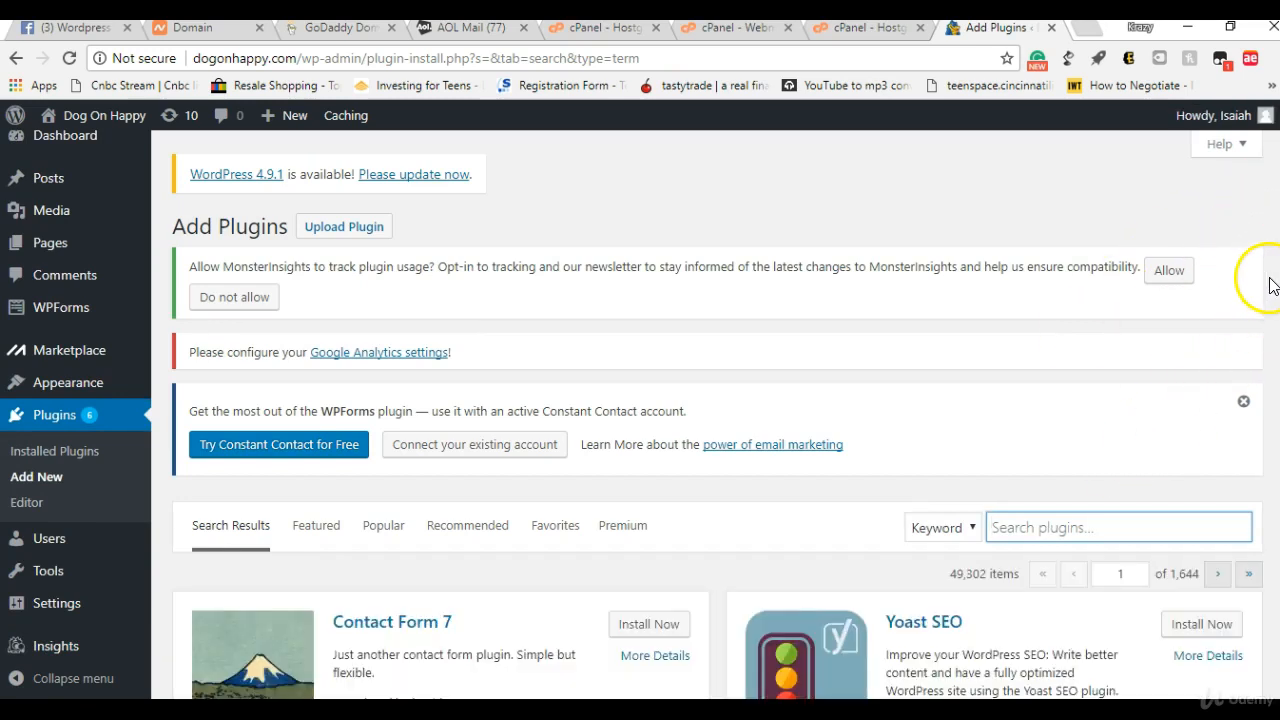
pyautogui.scroll(-3, 1257, 194)
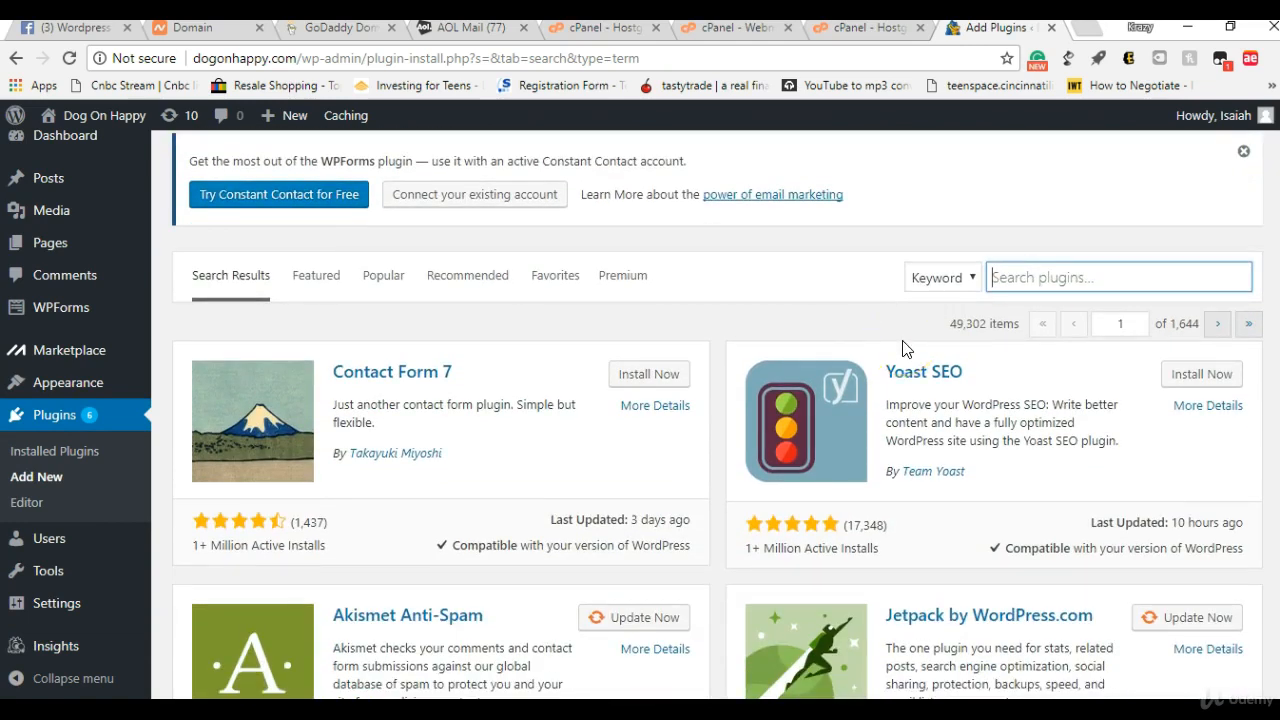
pyautogui.click(616, 376)
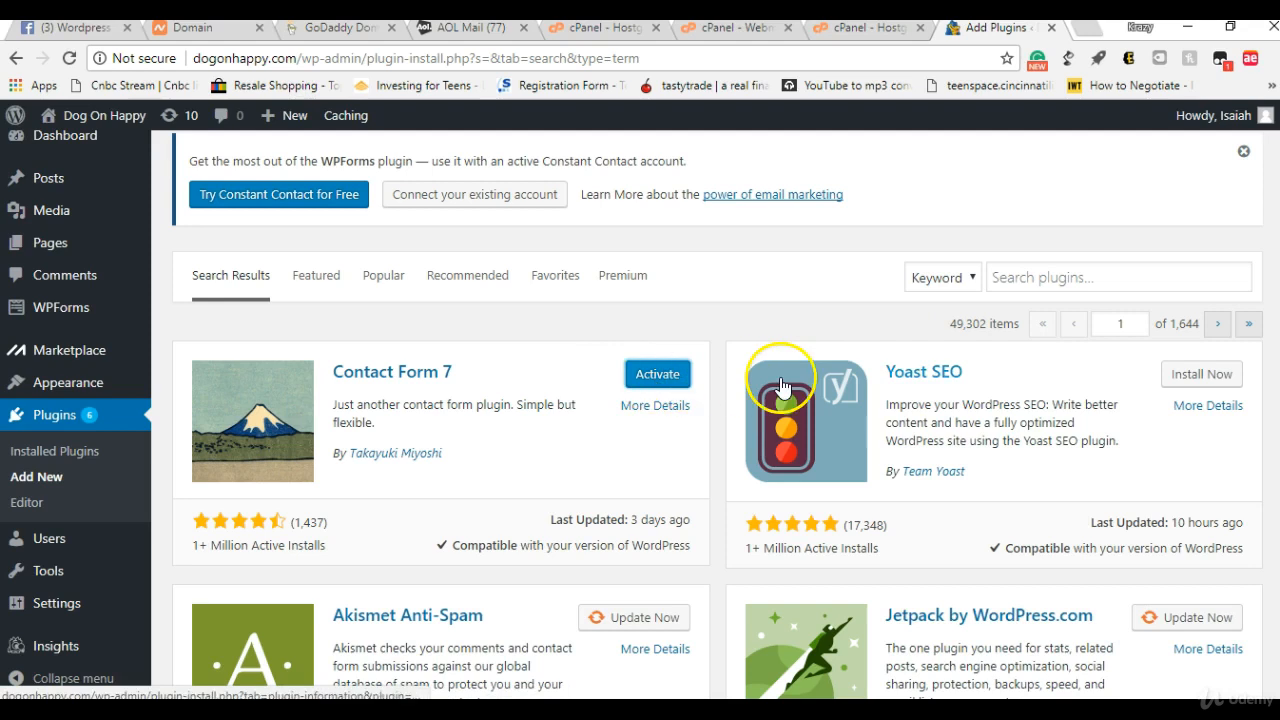
pyautogui.click(1205, 374)
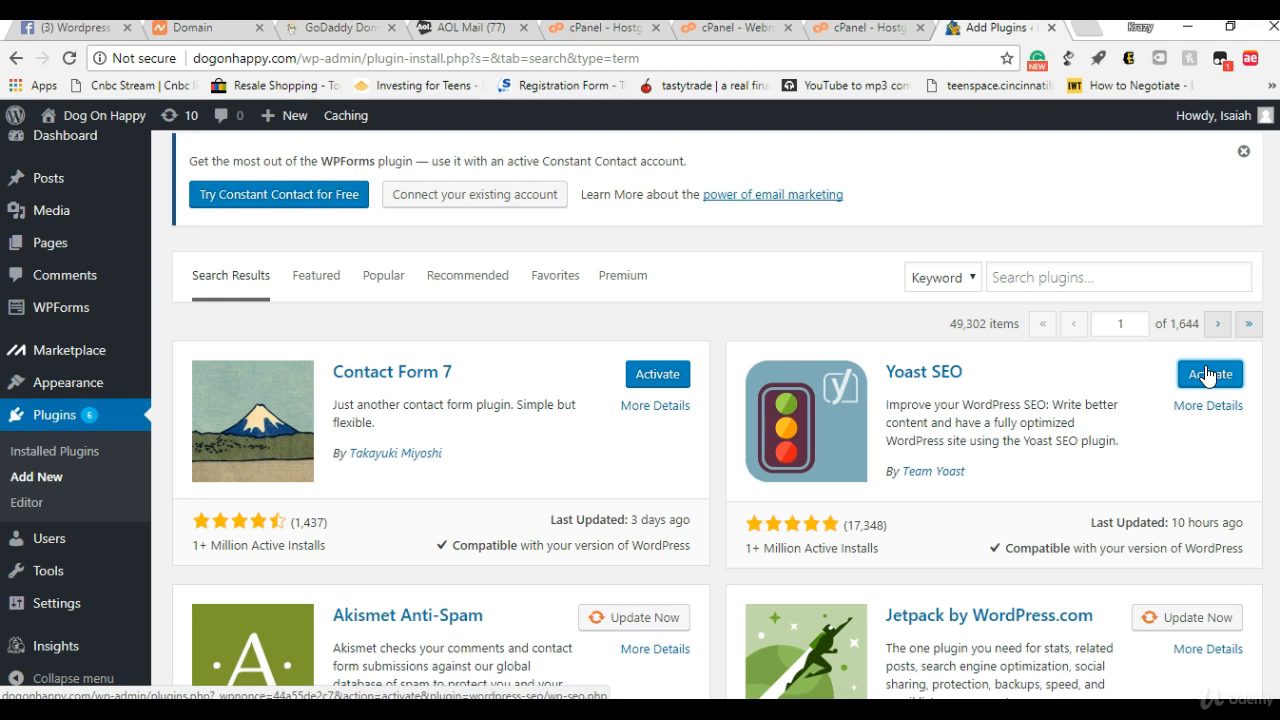
pyautogui.click(1208, 375)
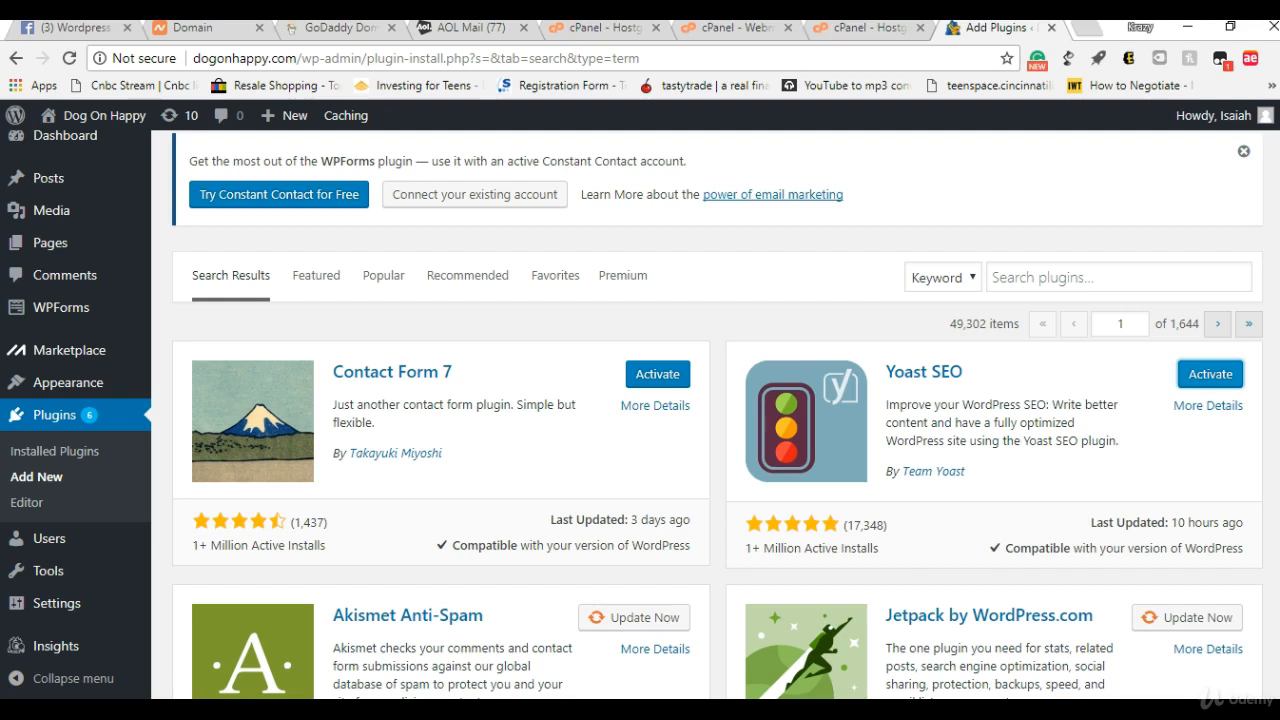
# Step: Find the Limit Login Attempts plugin in the full listing and install it
pyautogui.scroll(-3, 717, 415)
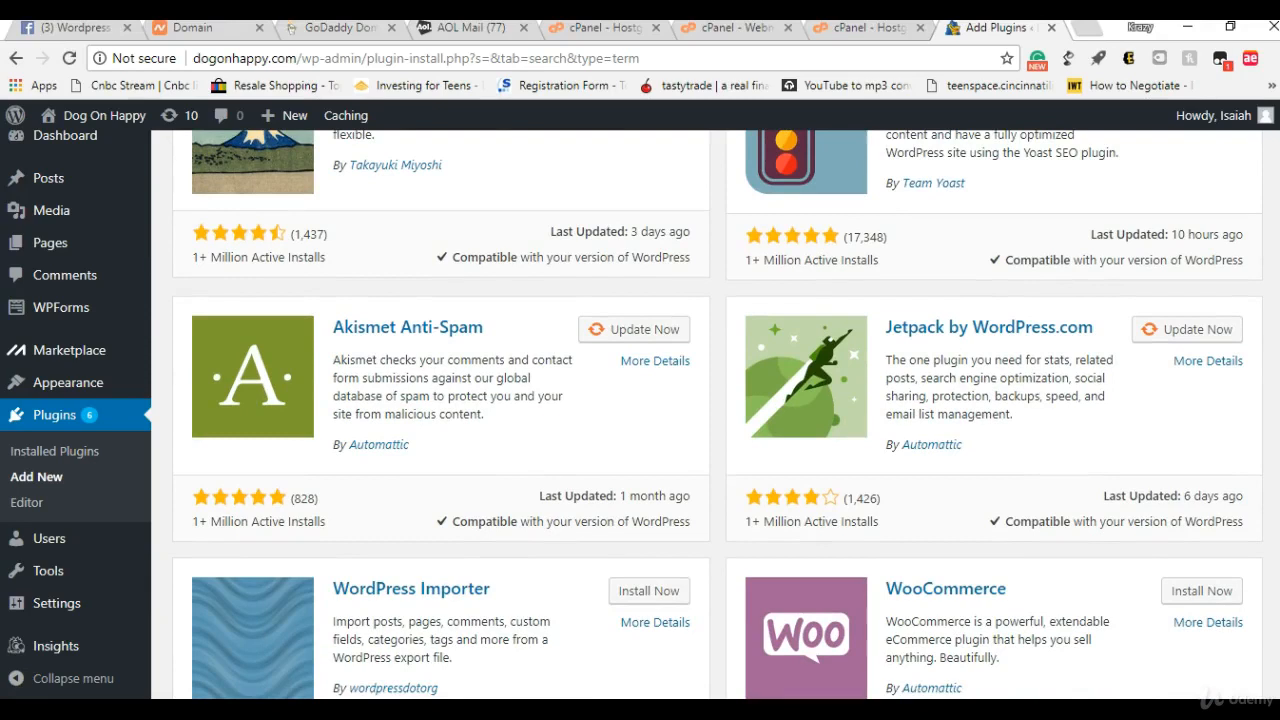
pyautogui.scroll(-5, 717, 415)
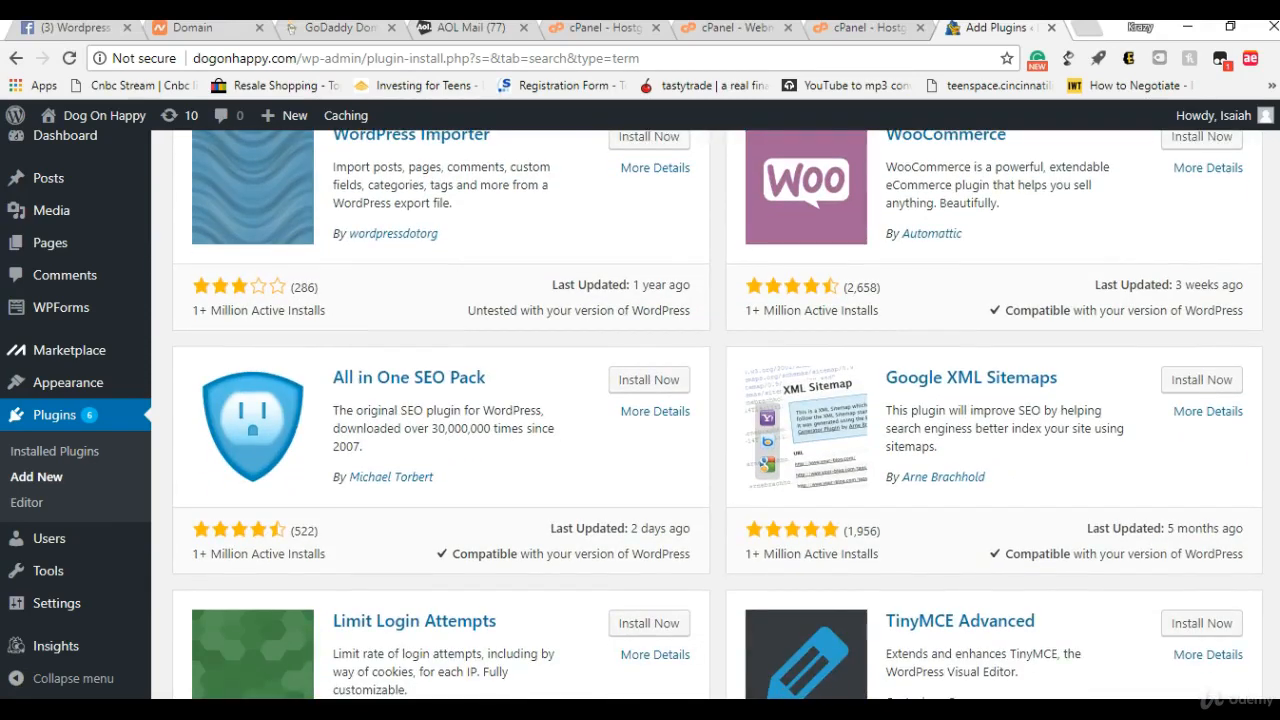
pyautogui.scroll(-4, 717, 415)
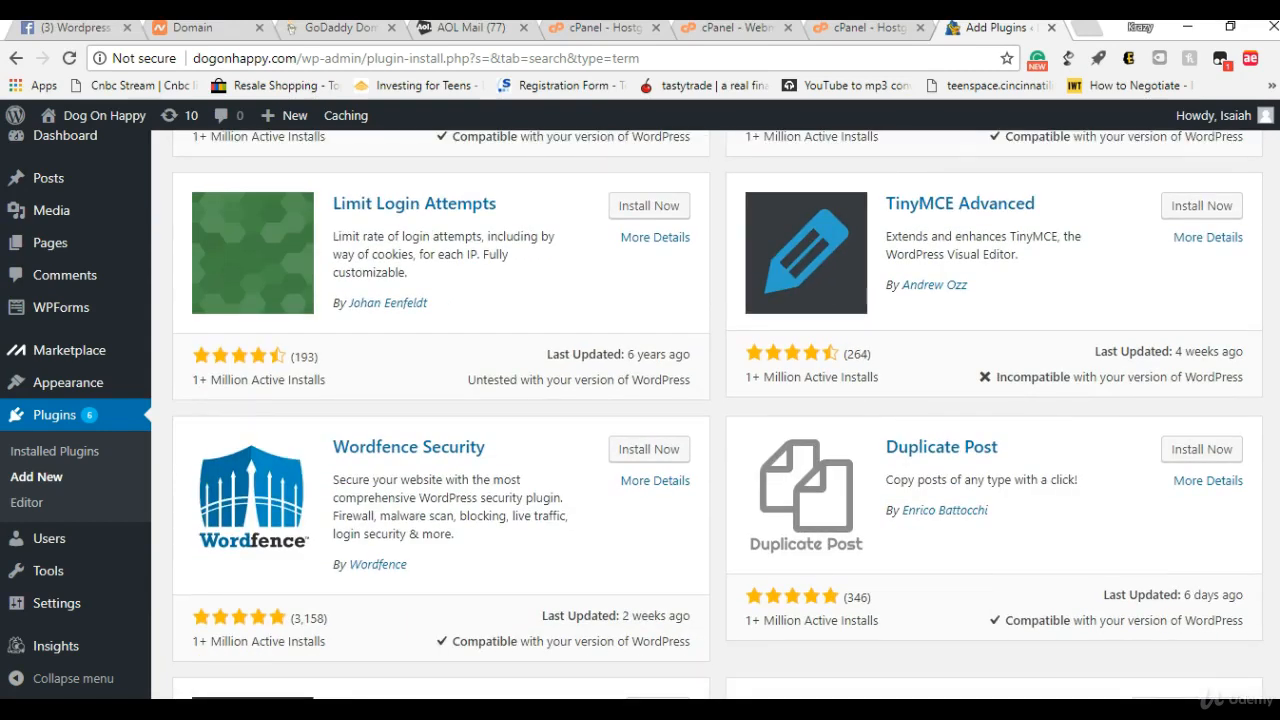
pyautogui.scroll(1, 1271, 314)
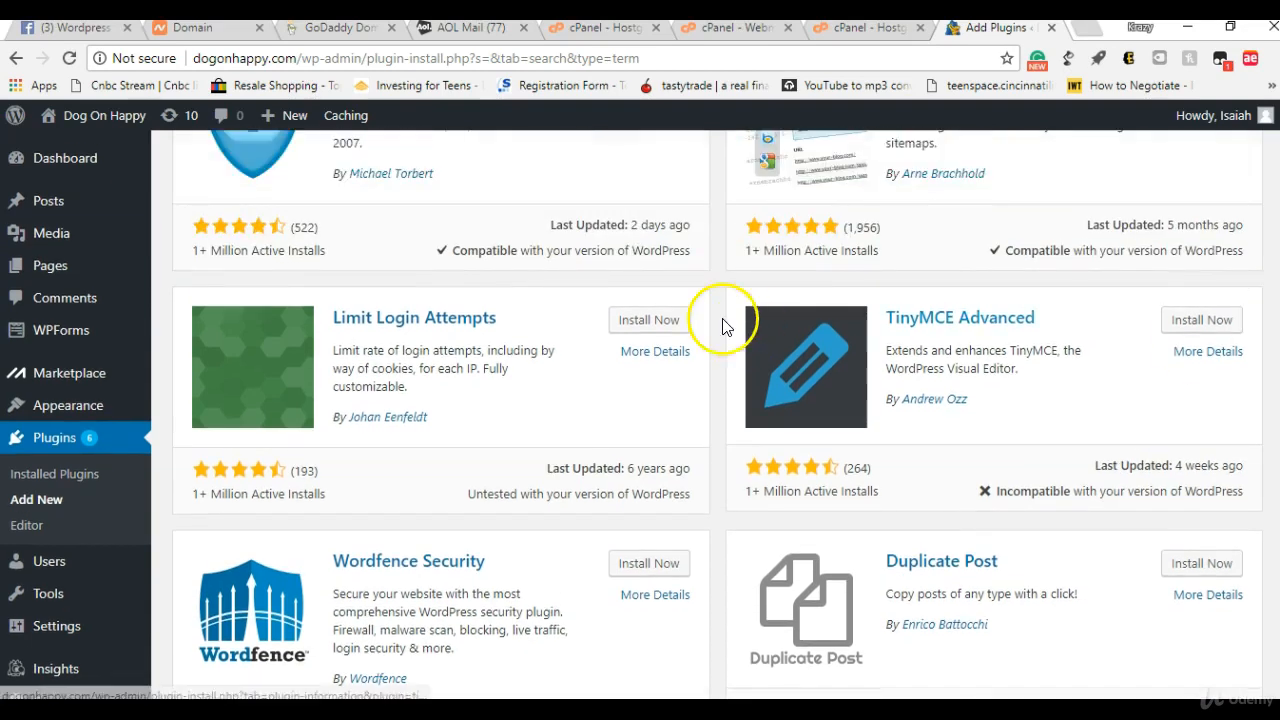
pyautogui.click(639, 322)
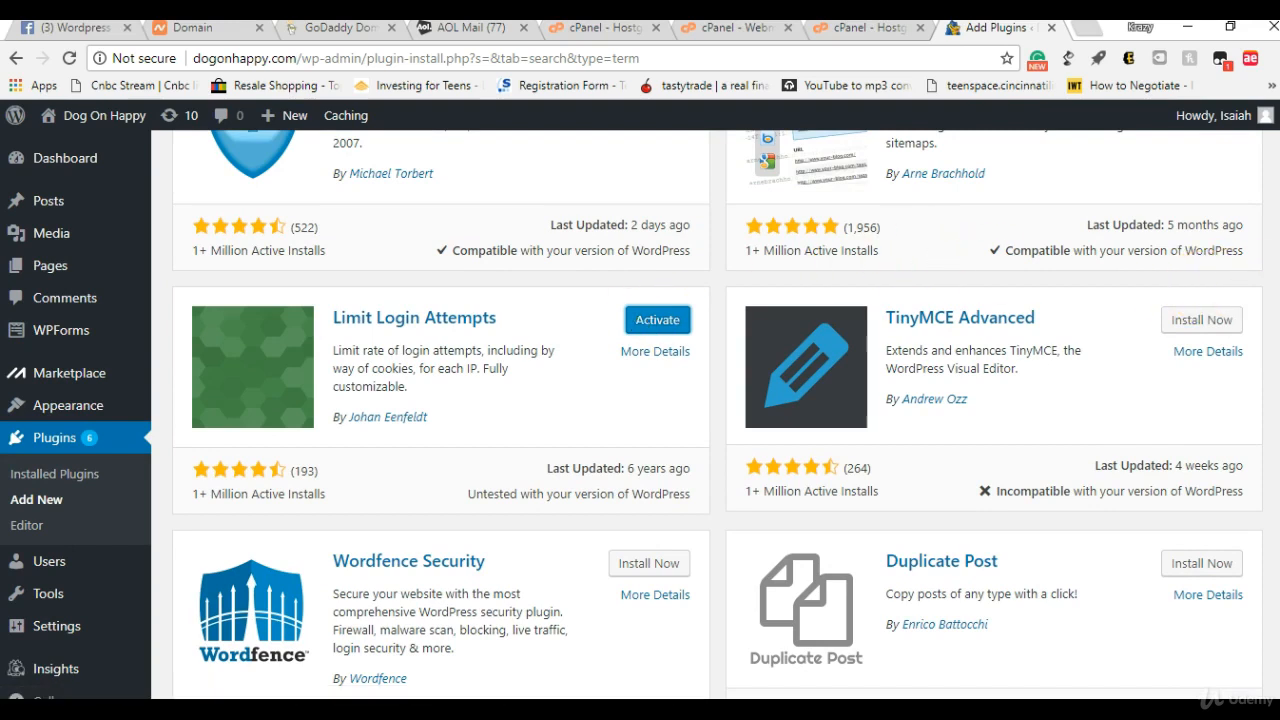
# Step: Browse the rest of the plugin listing for other useful plugins, such as caching, backup, gallery and form plugins
pyautogui.scroll(-4, 715, 415)
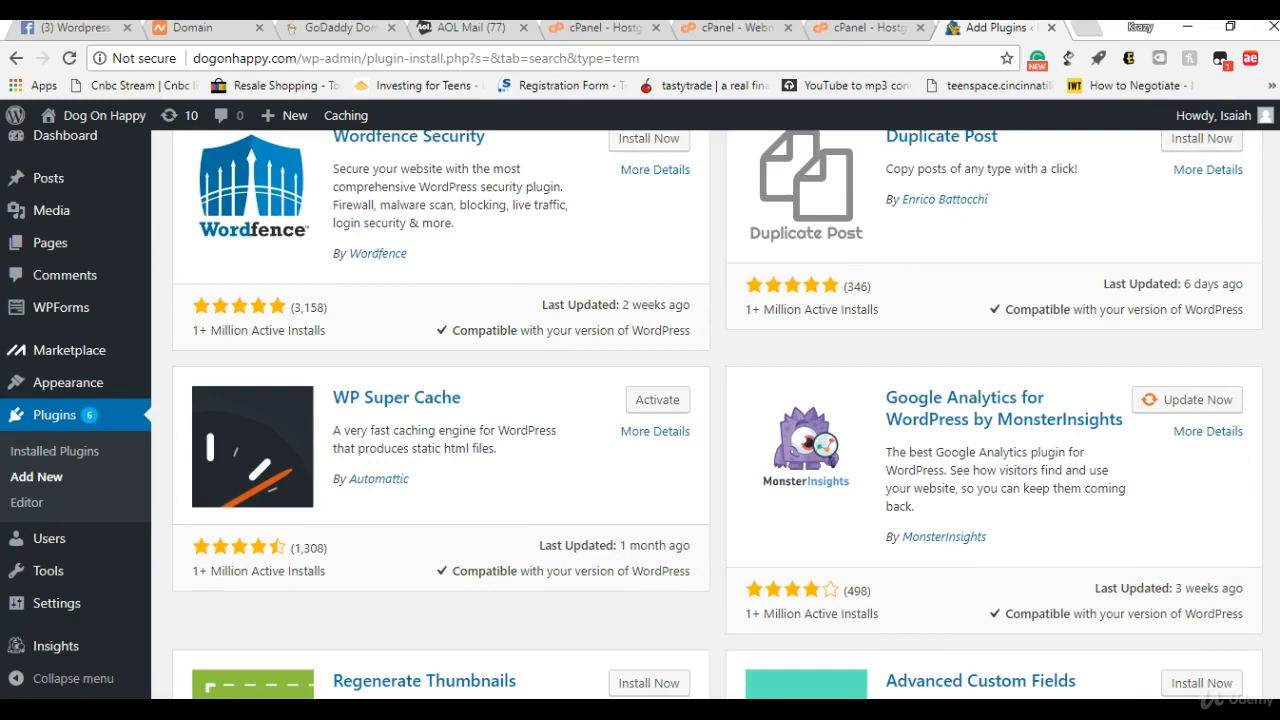
pyautogui.scroll(-4, 715, 415)
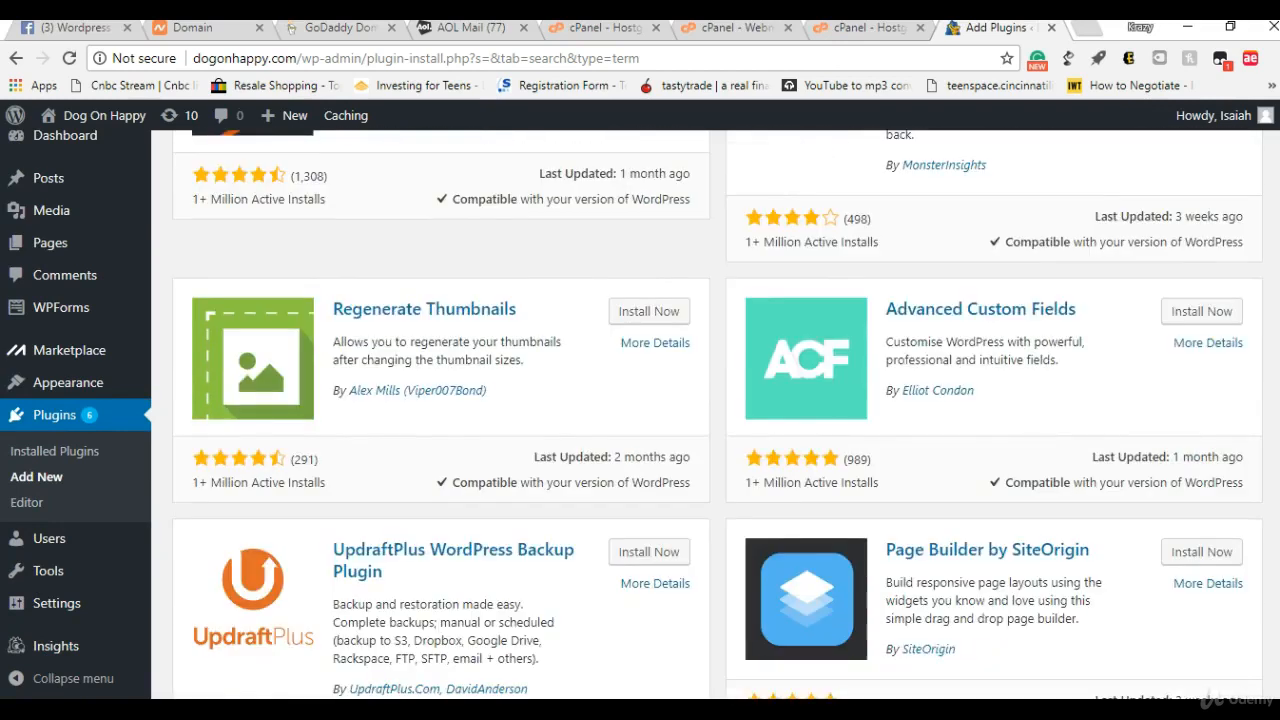
pyautogui.scroll(-1, 715, 415)
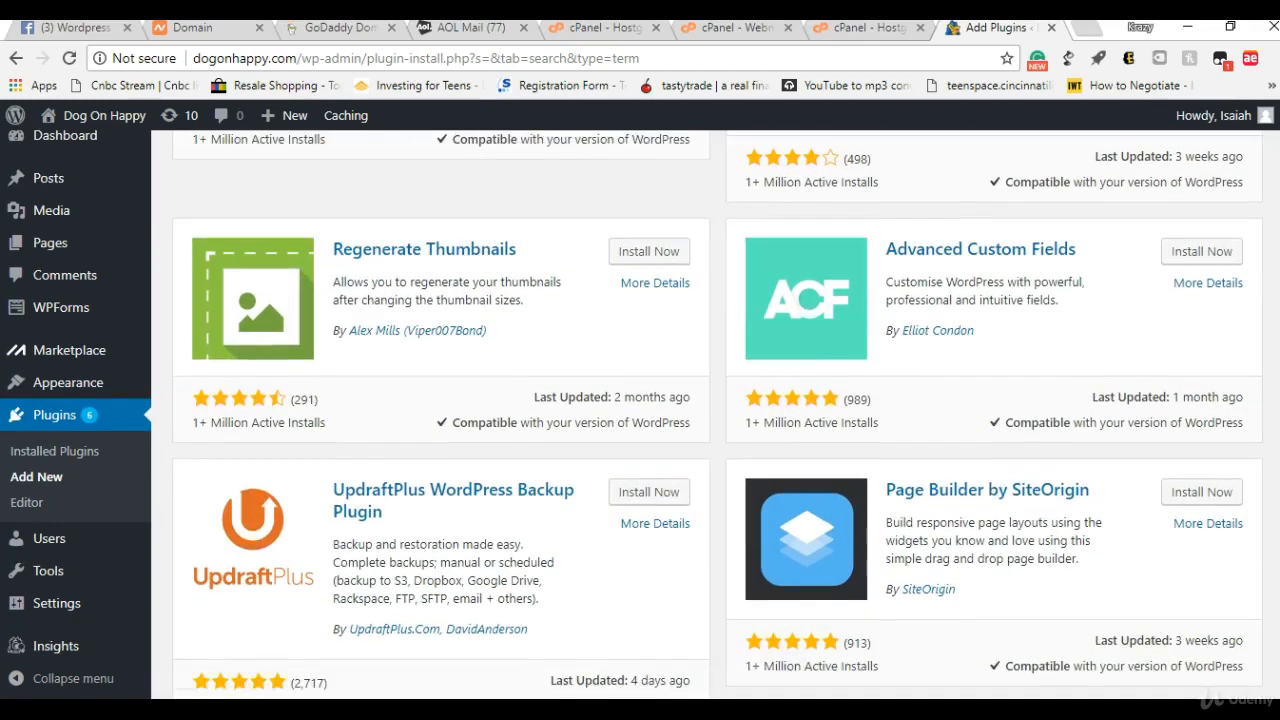
pyautogui.scroll(-4, 715, 415)
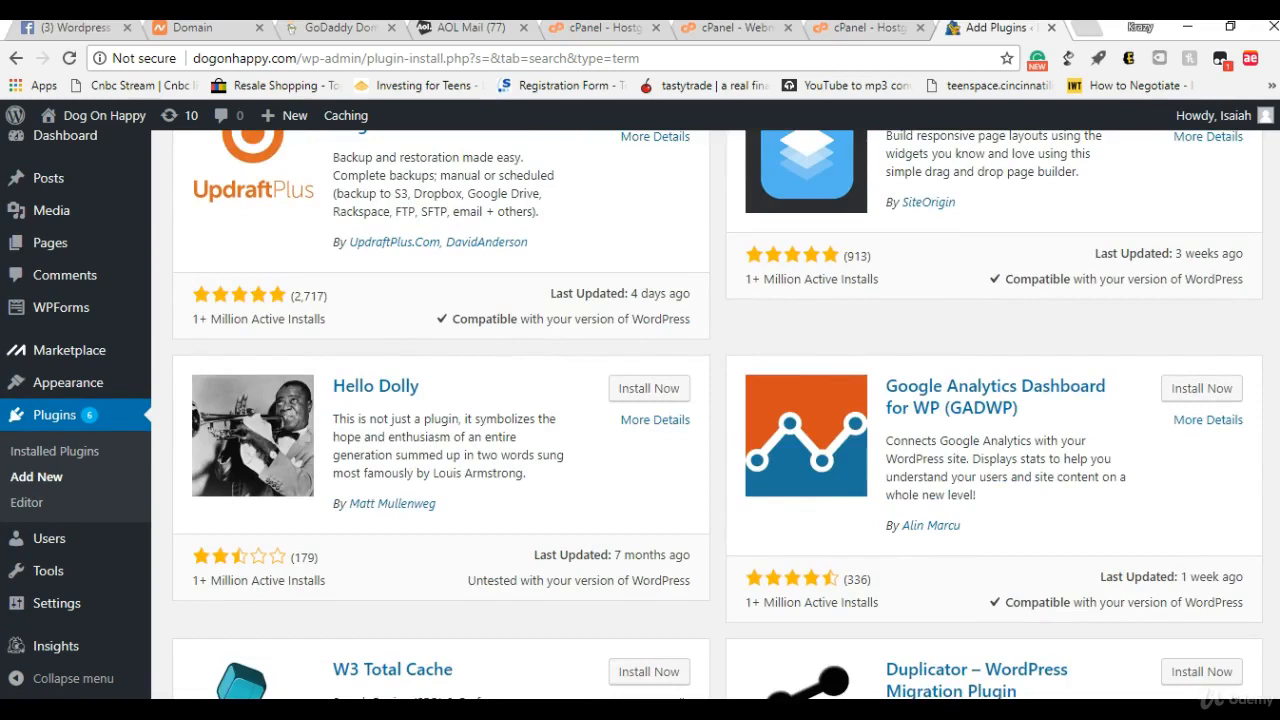
pyautogui.scroll(-5, 1265, 500)
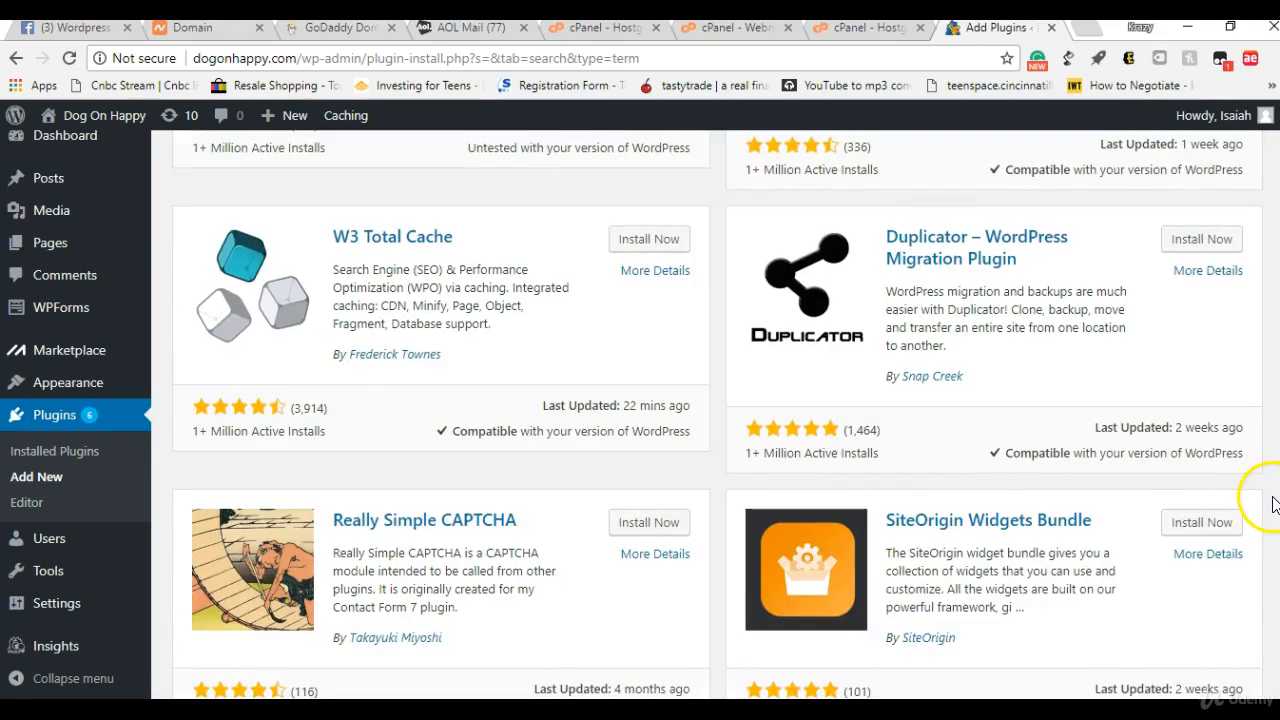
pyautogui.scroll(-4, 1270, 515)
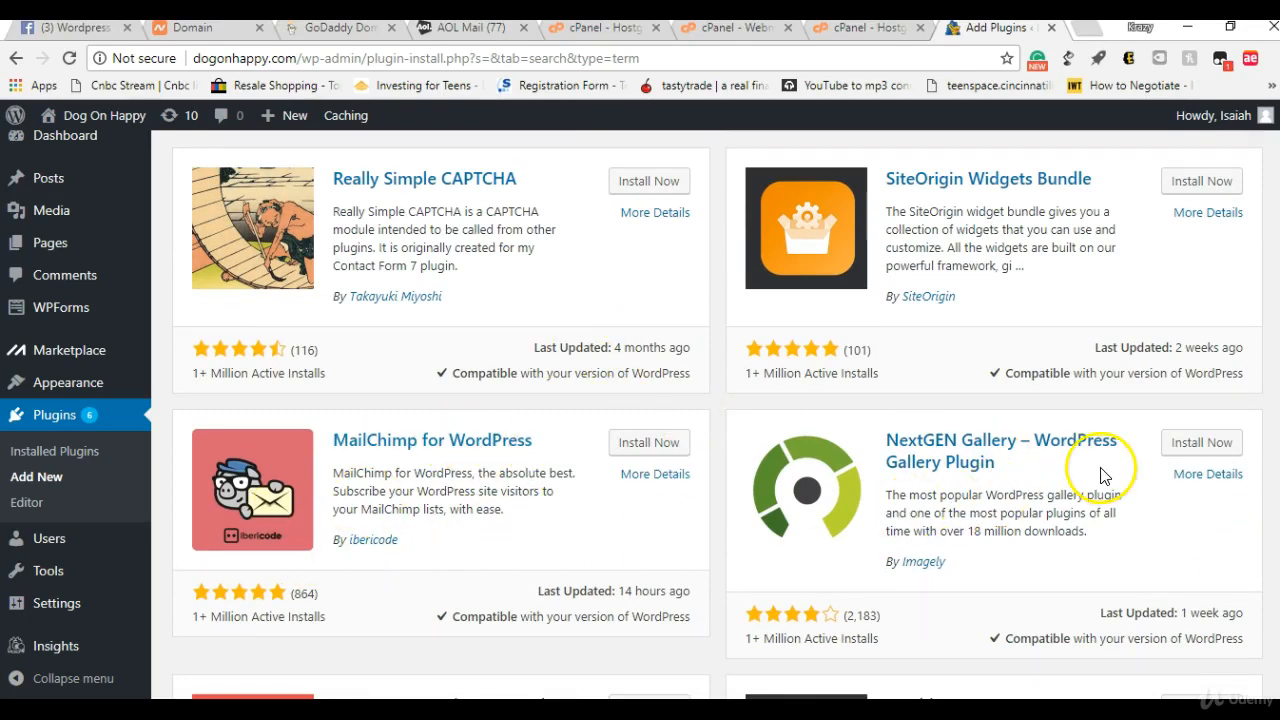
pyautogui.scroll(-3, 718, 414)
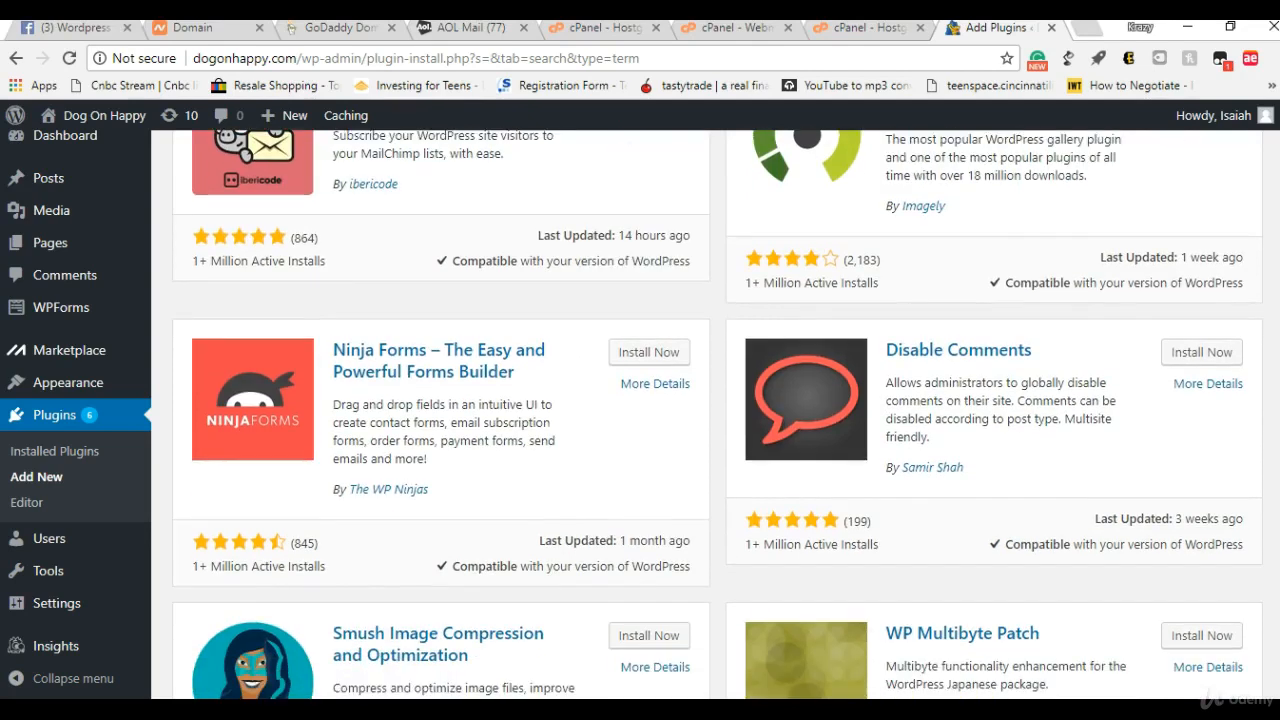
pyautogui.scroll(-5, 718, 414)
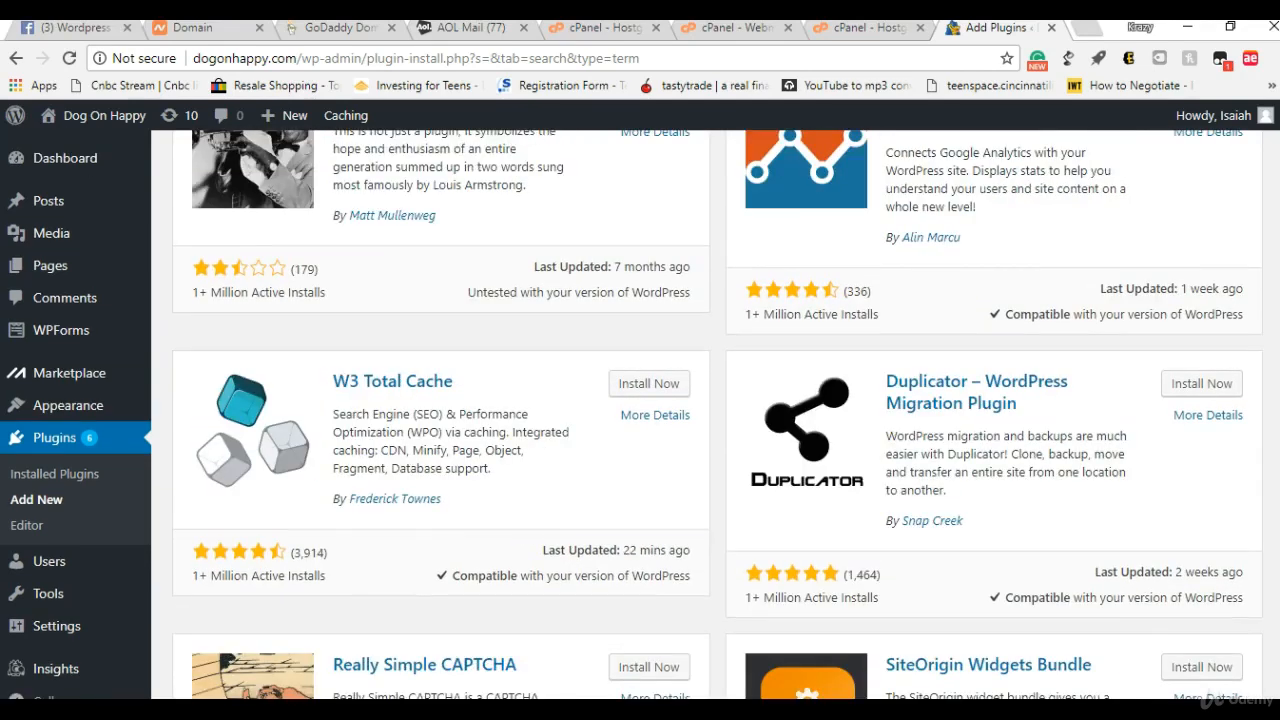
pyautogui.scroll(10, 718, 414)
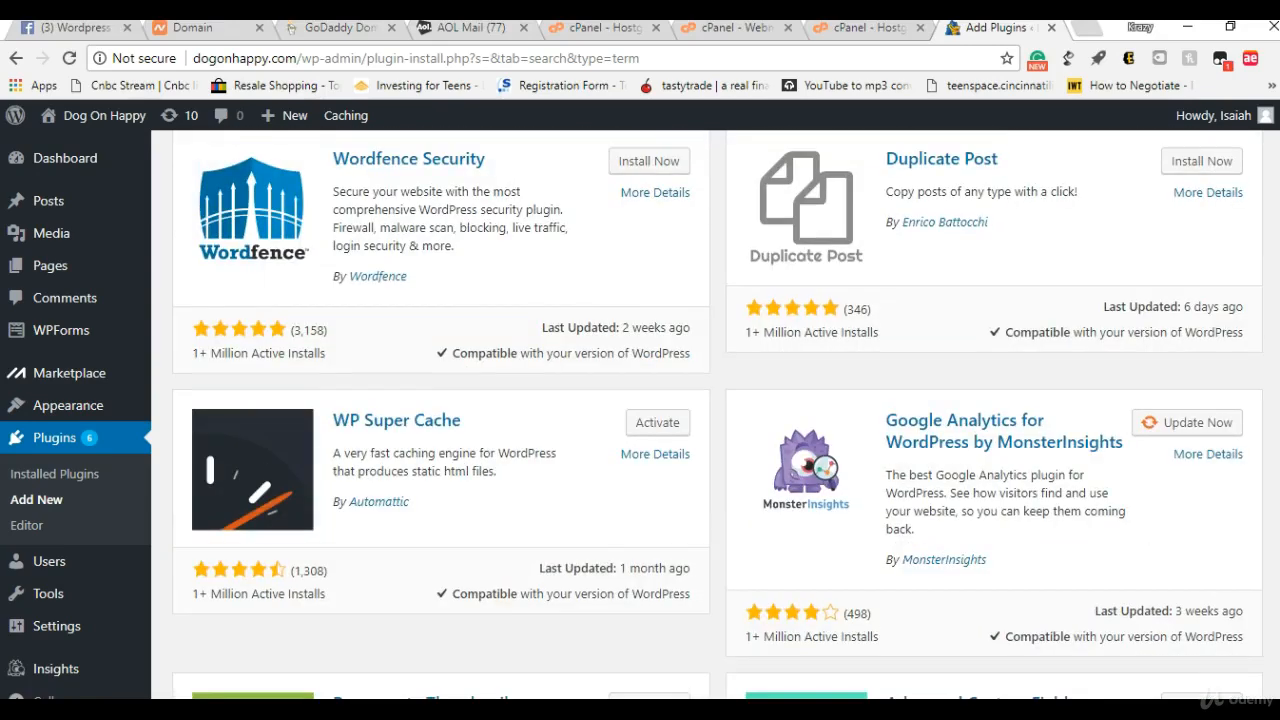
pyautogui.scroll(15, 1257, 186)
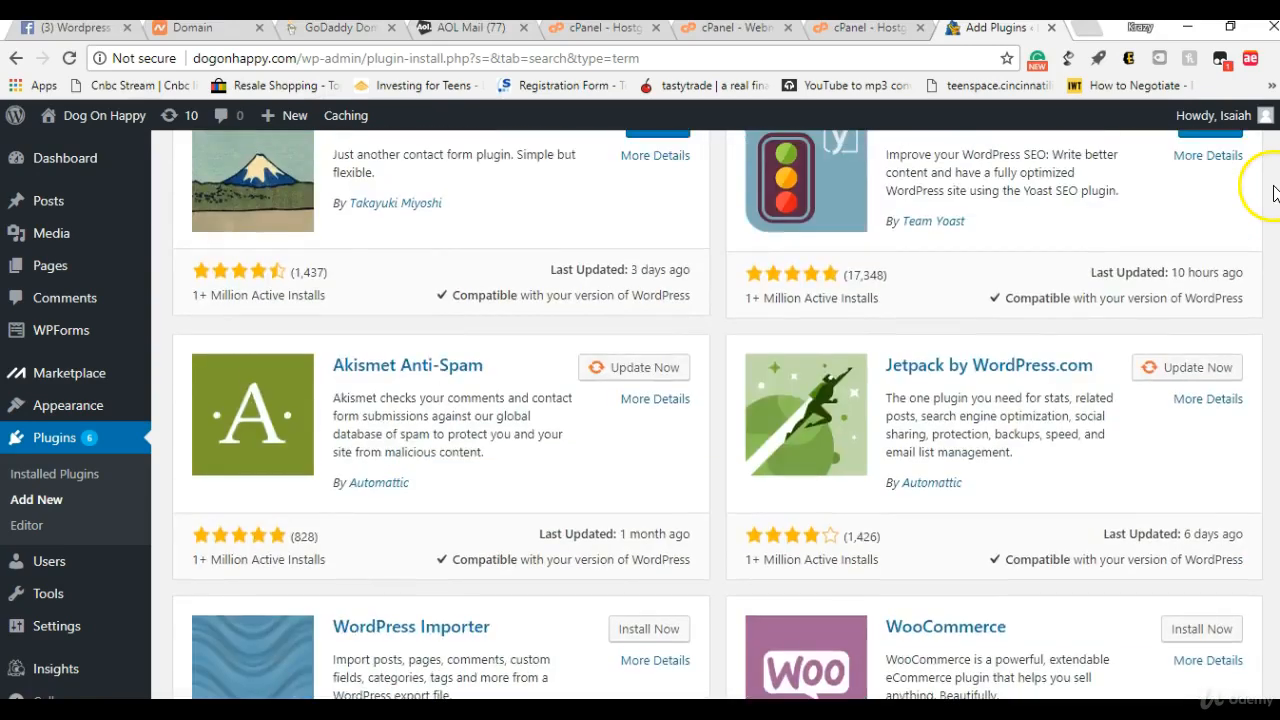
pyautogui.scroll(-1, 1262, 140)
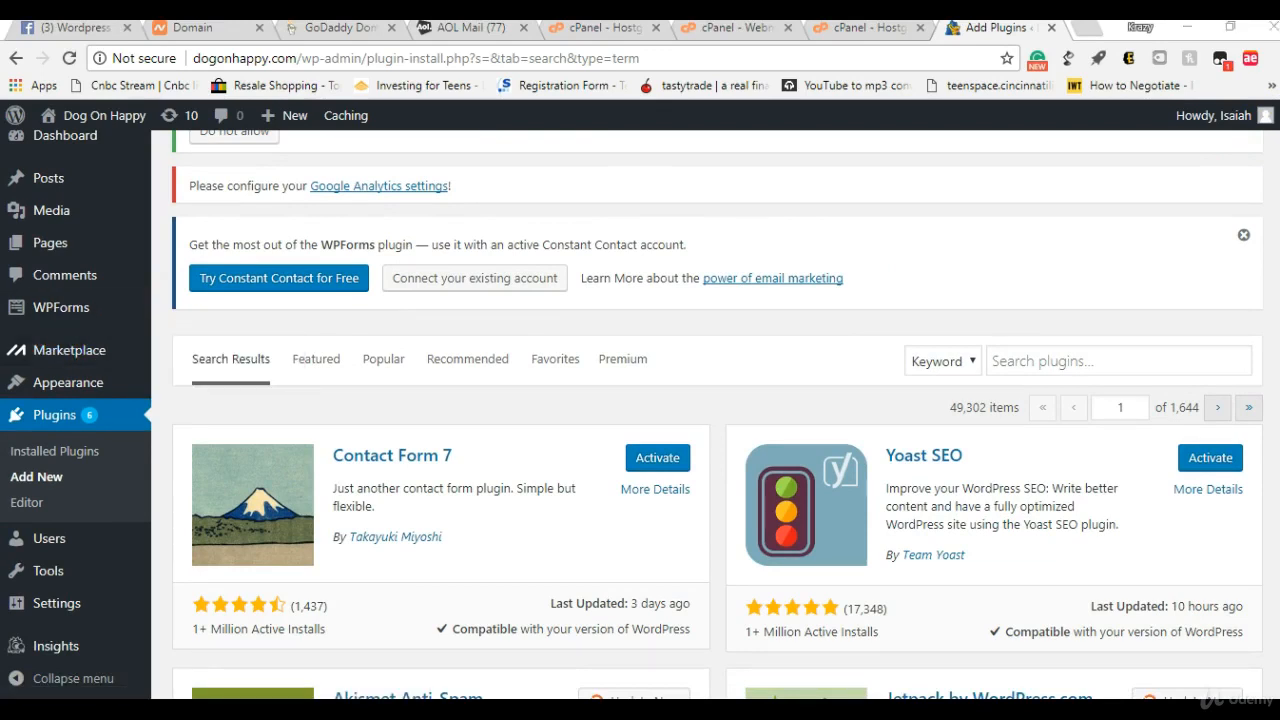
# Step: Search the available plugins by the keyword "insert headers" and install Insert Headers and Footers
pyautogui.click(1033, 366)
pyautogui.write('in')
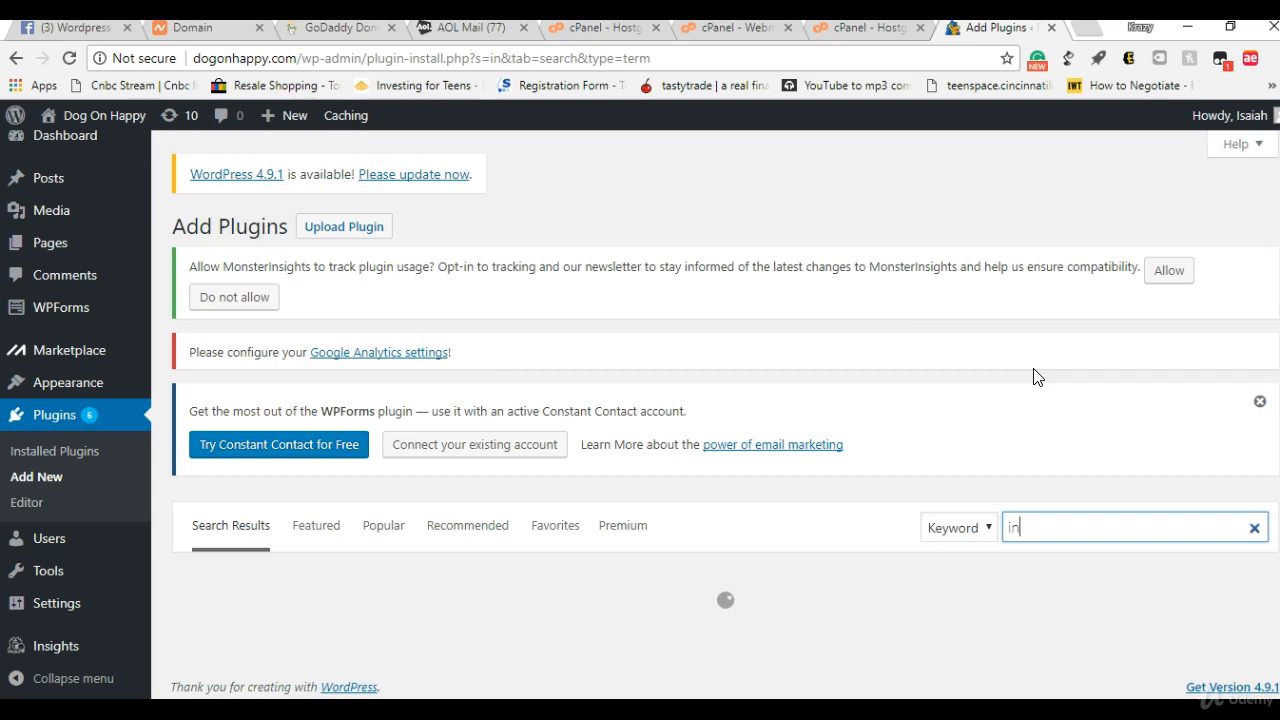
pyautogui.write('d')
pyautogui.press('BackSpace')
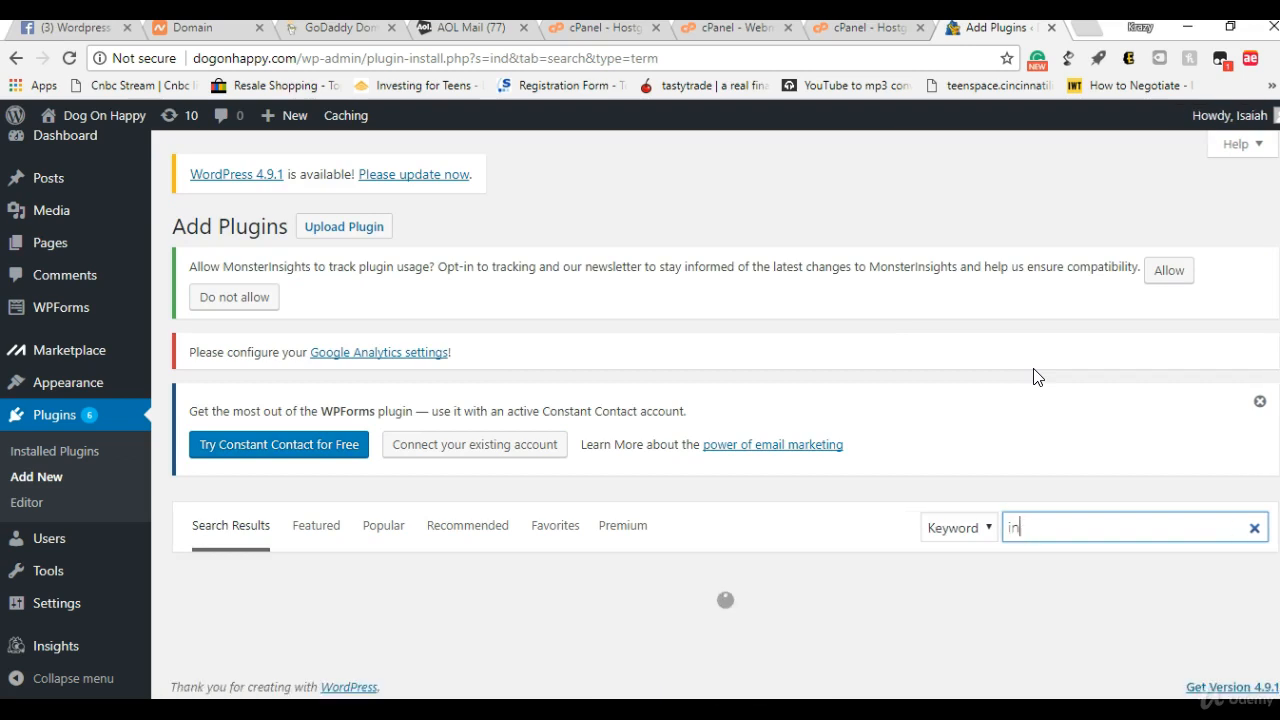
pyautogui.write('sert')
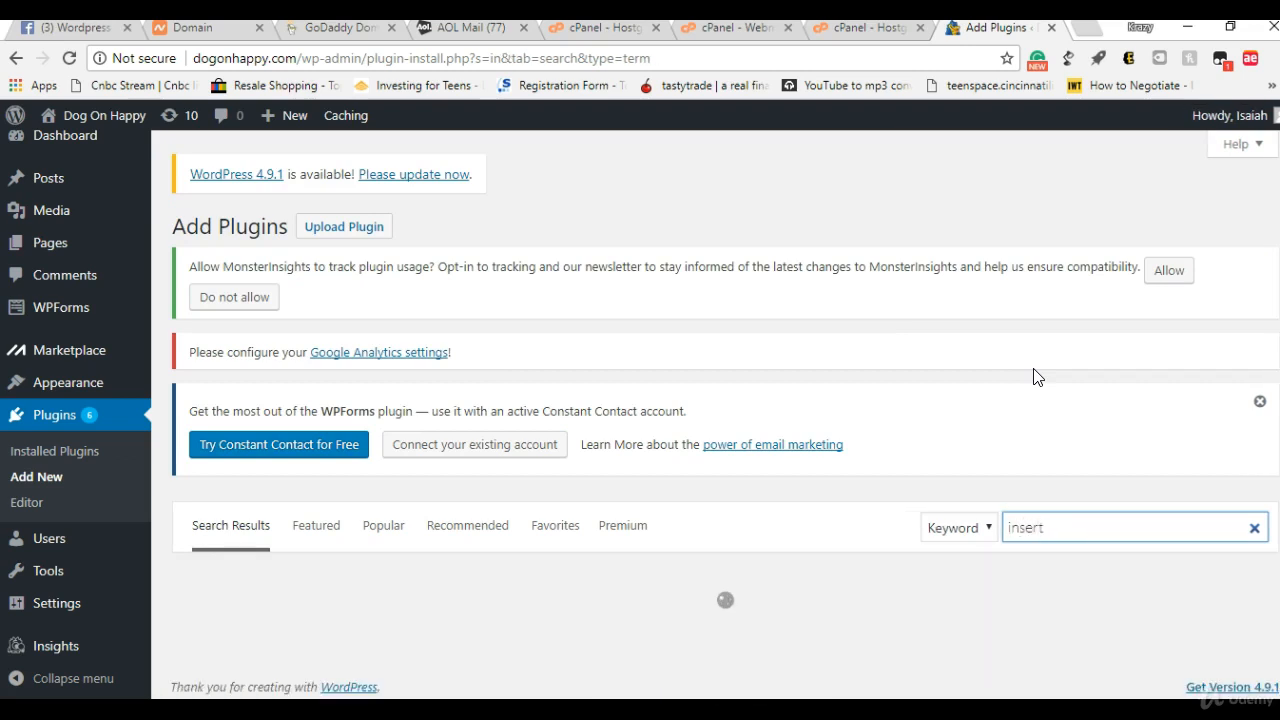
pyautogui.write(' headers')
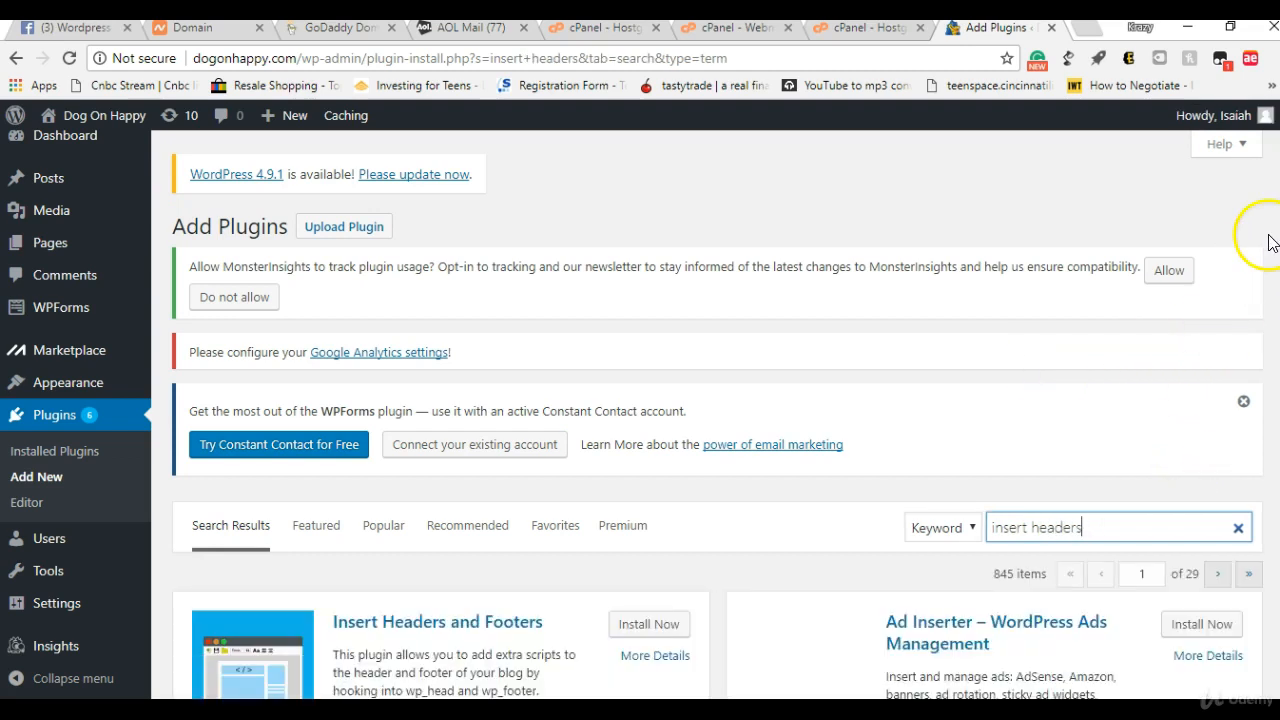
pyautogui.click(675, 624)
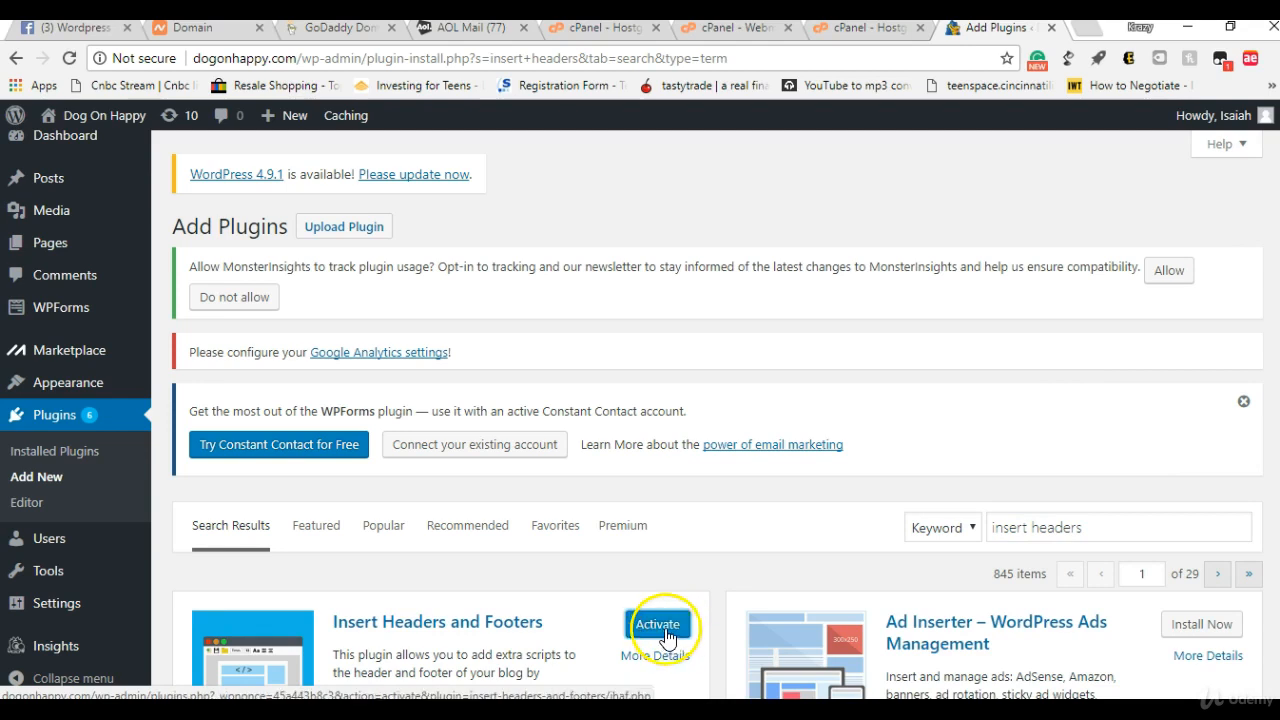
pyautogui.moveTo(1213, 115)
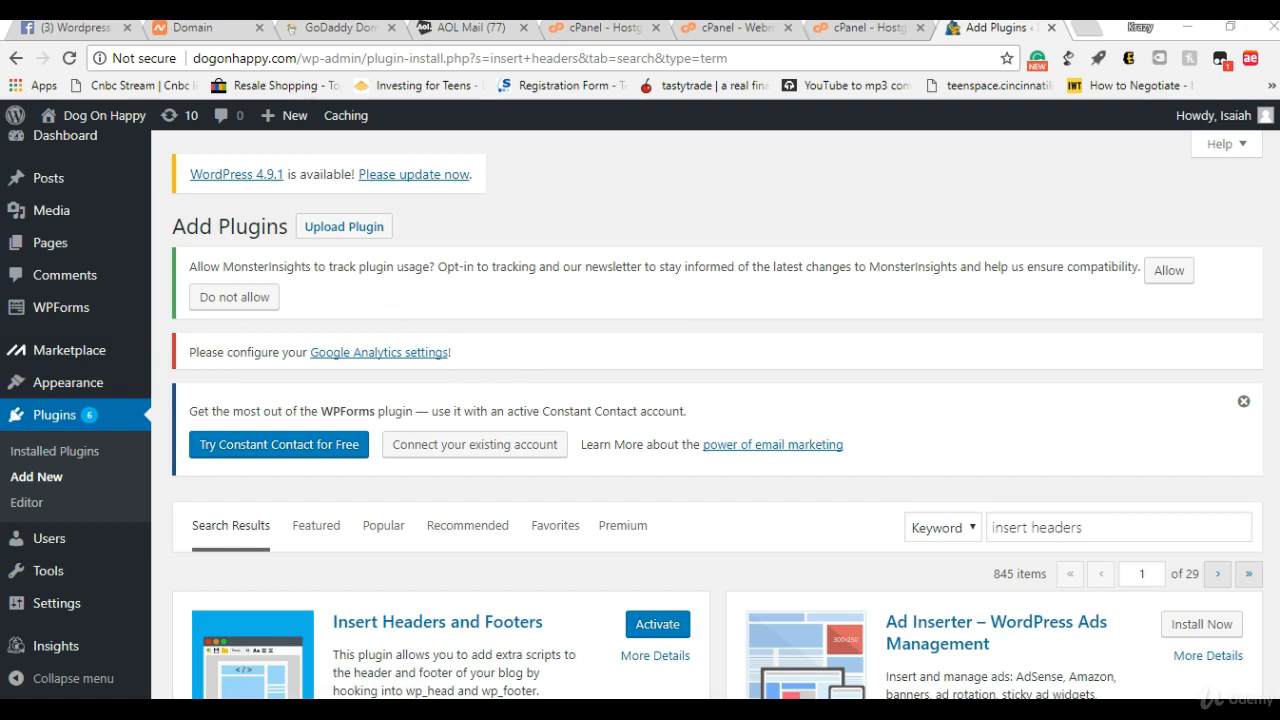
# Step: Replace the plugin search keyword with "page templater" and install Page Templater For Elementor
pyautogui.tripleClick(1127, 522)
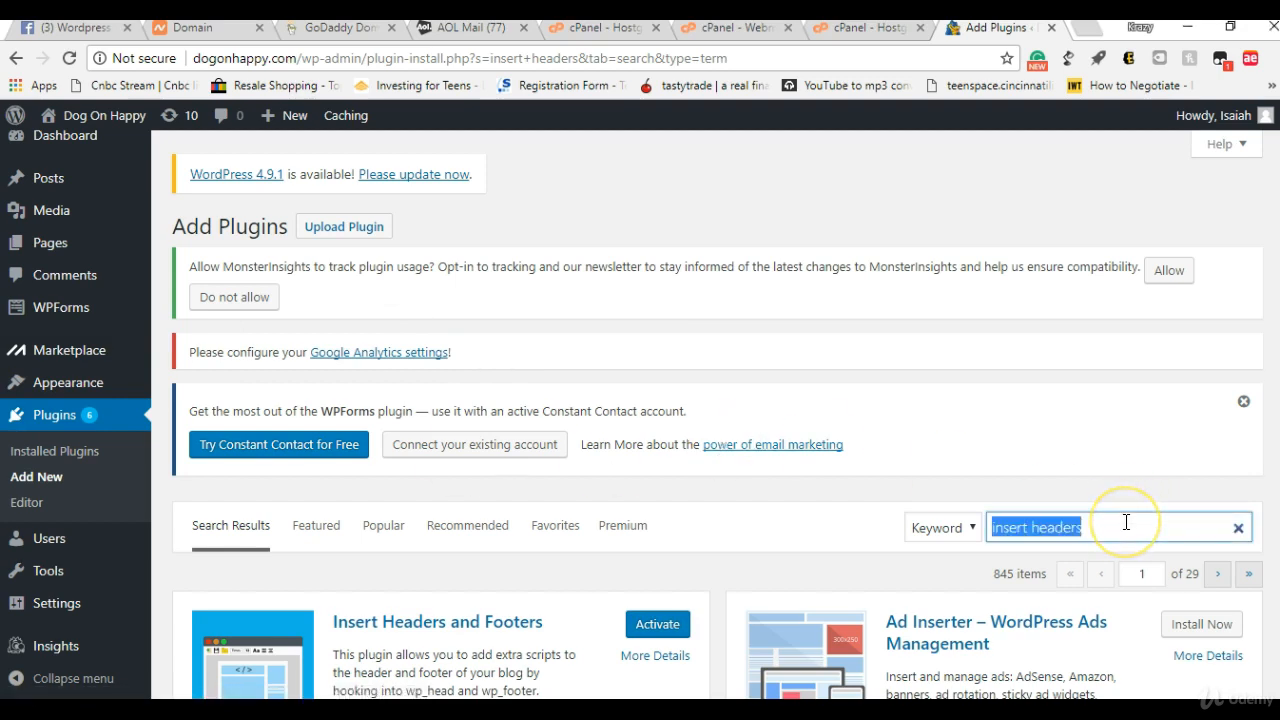
pyautogui.write('page templater')
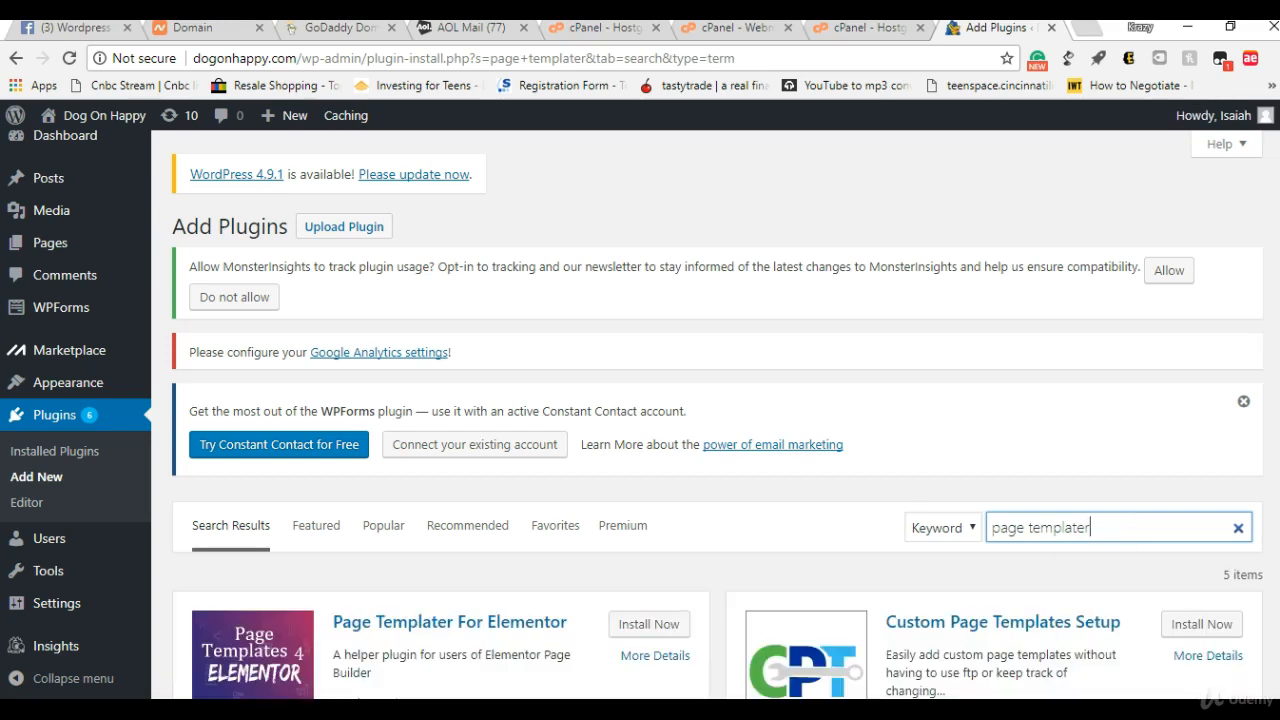
pyautogui.click(624, 624)
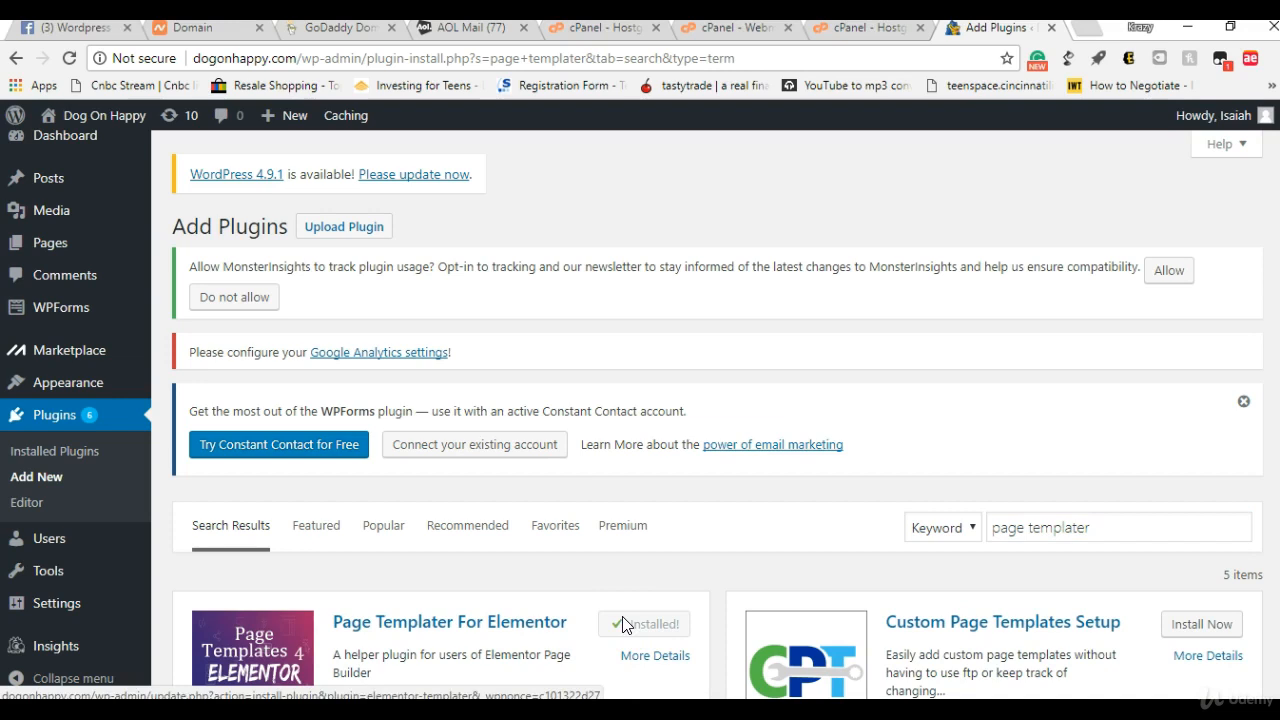
pyautogui.scroll(-2, 717, 414)
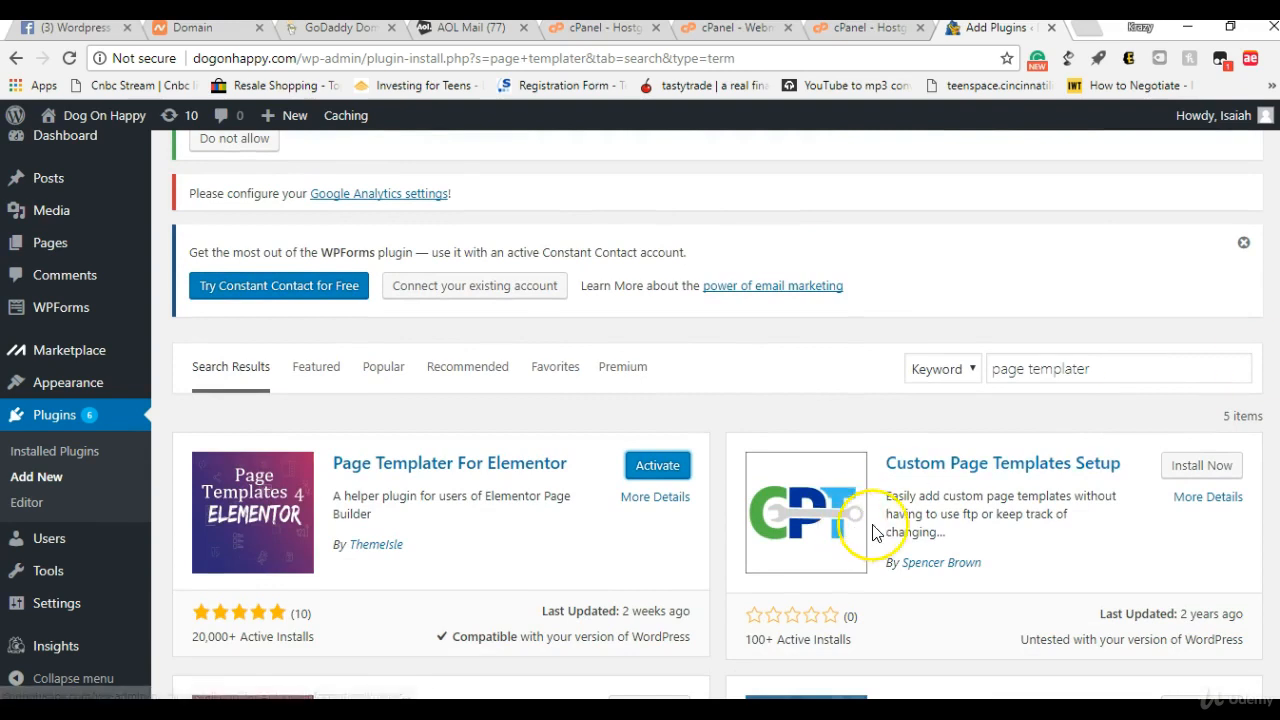
# Step: Go to the list of installed plugins and select Elementor and Contact Form 7
pyautogui.moveTo(42, 350)
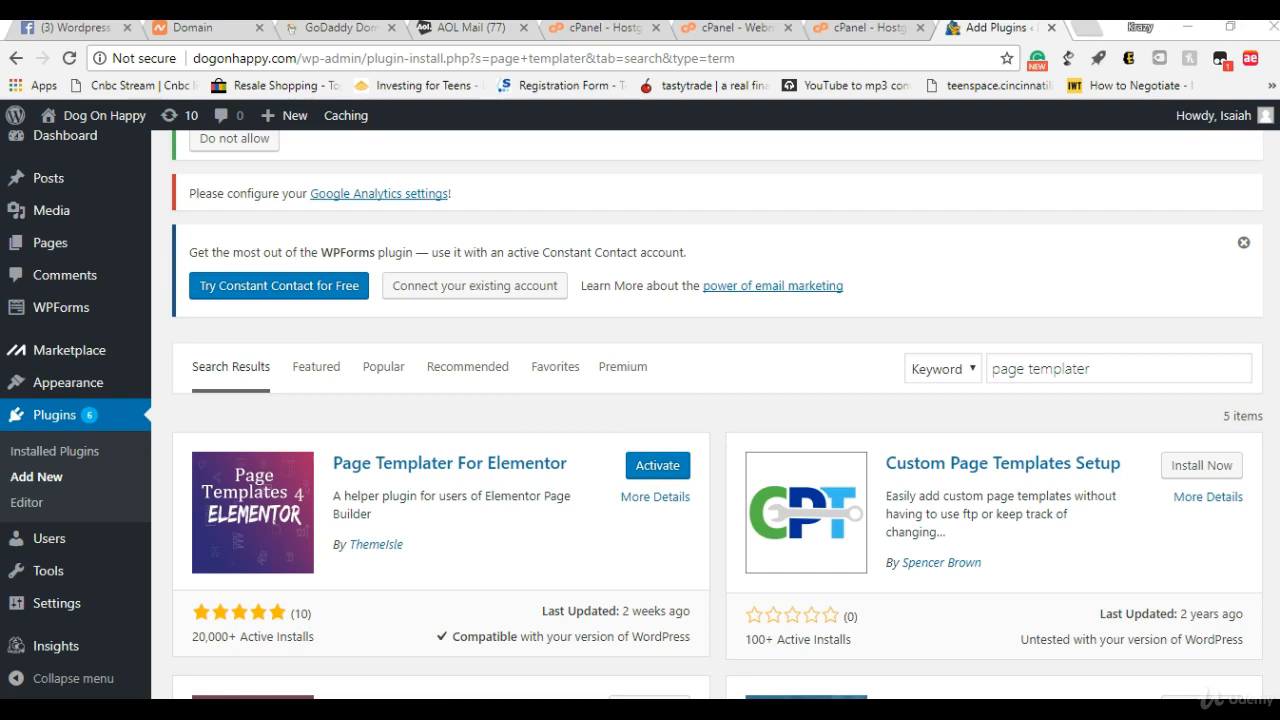
pyautogui.moveTo(1279, 284); pyautogui.dragTo(1258, 202)
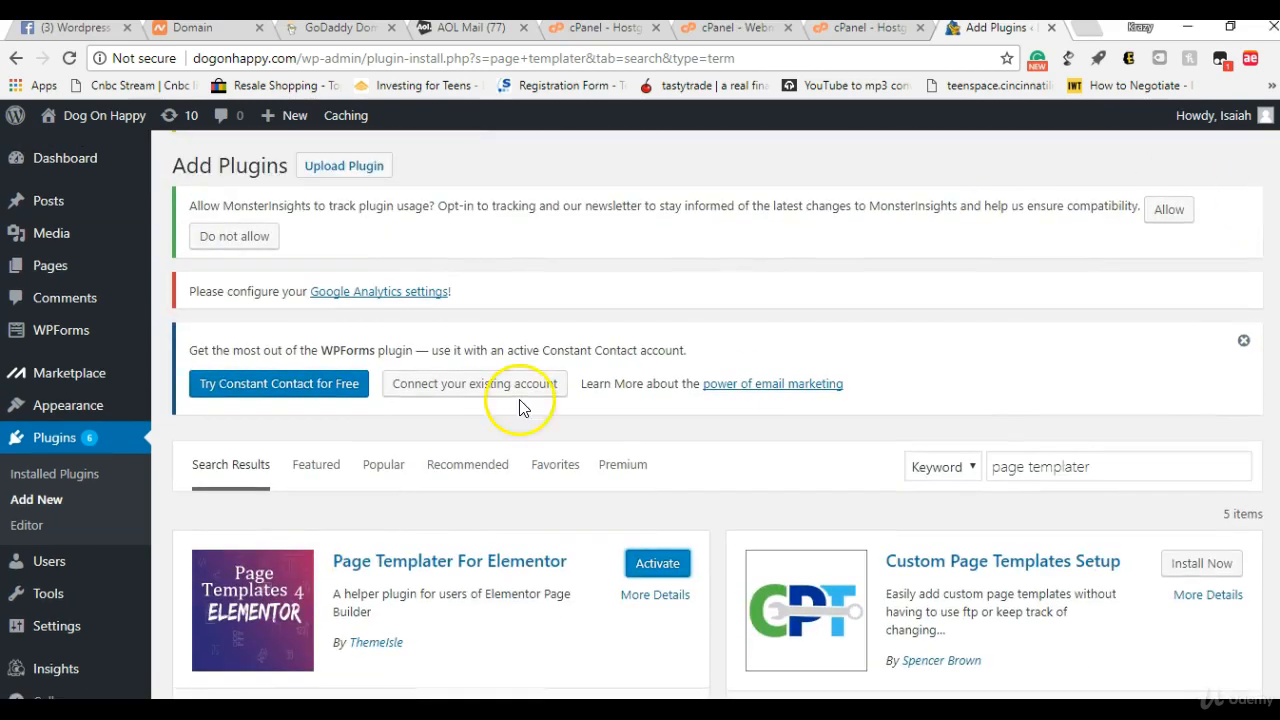
pyautogui.click(58, 472)
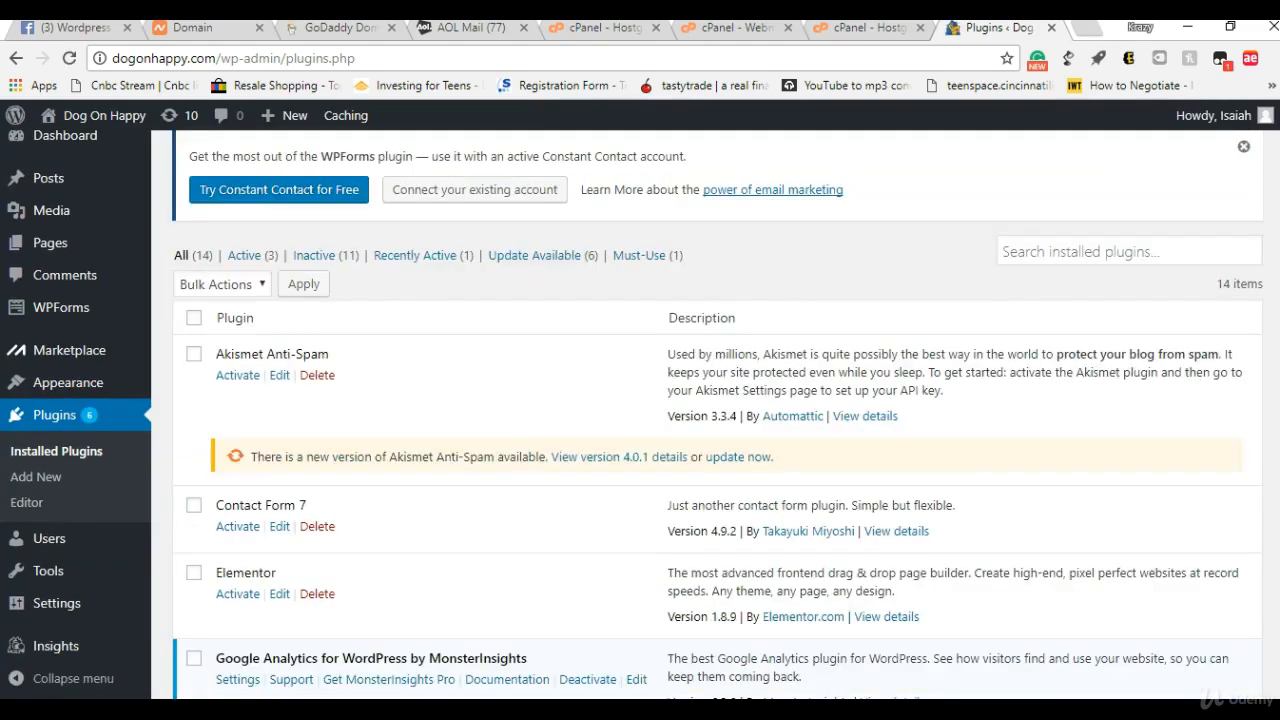
pyautogui.scroll(-1, 566, 517)
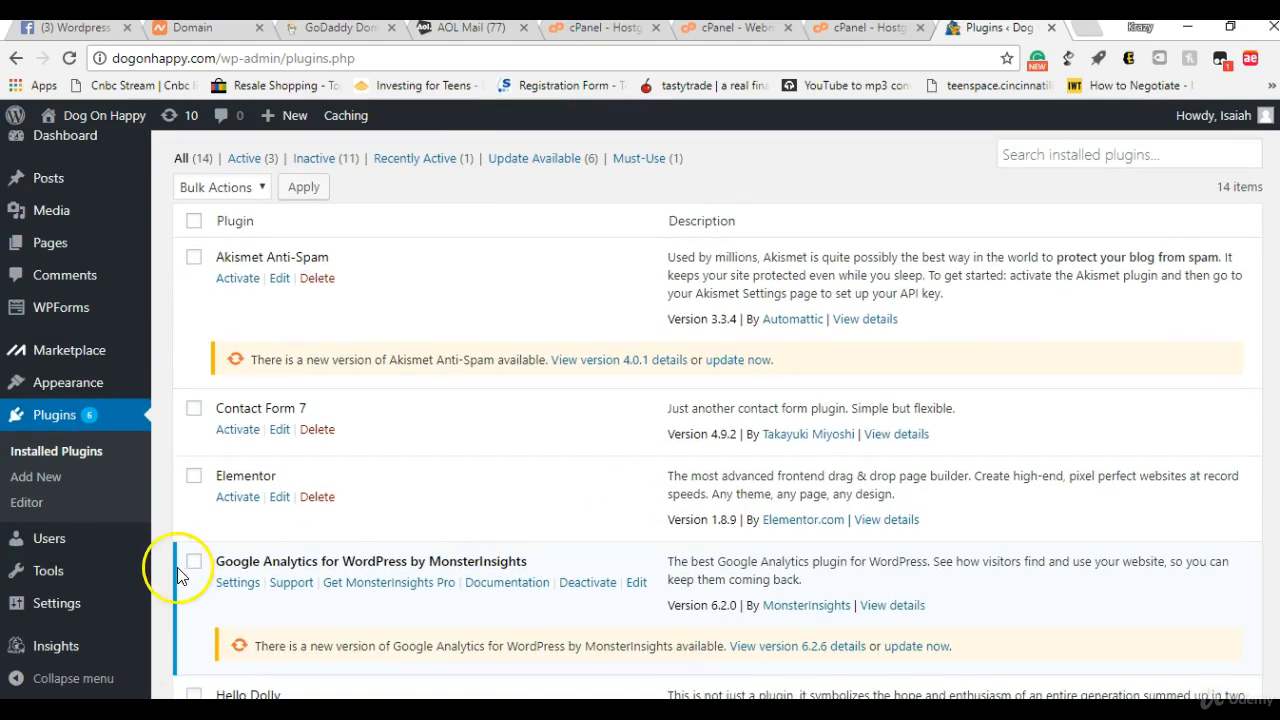
pyautogui.click(193, 476)
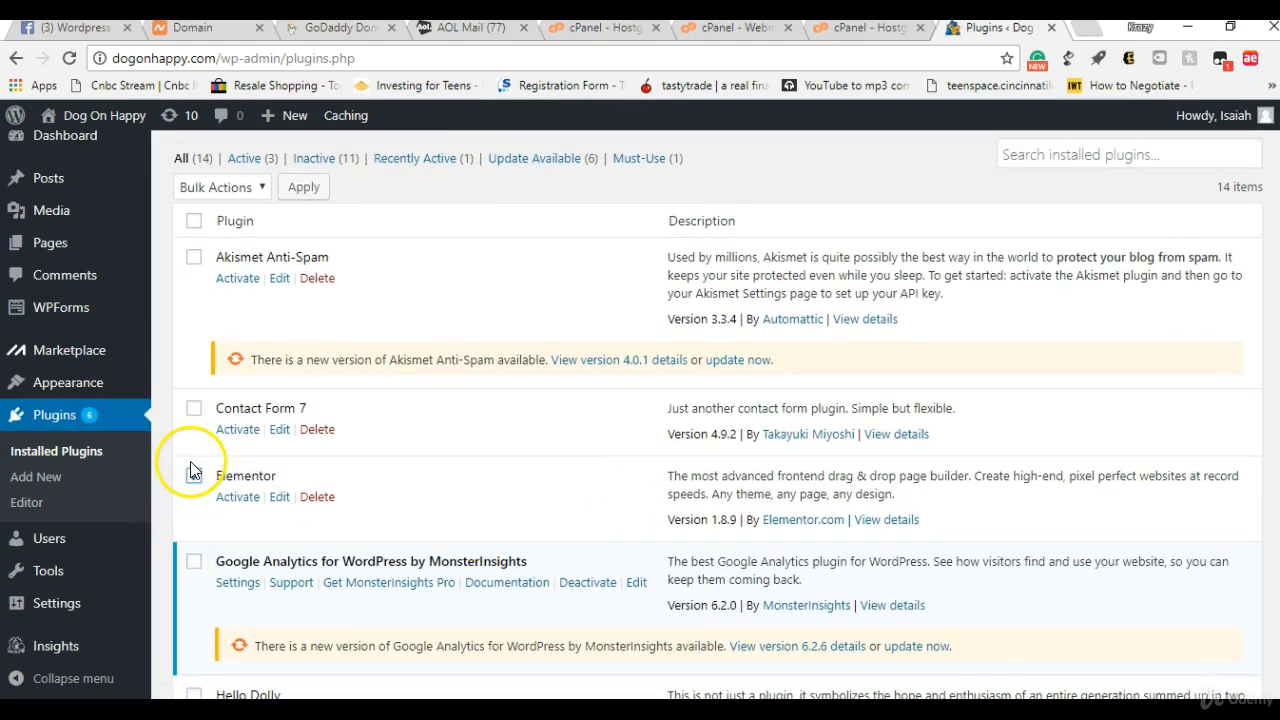
pyautogui.click(193, 410)
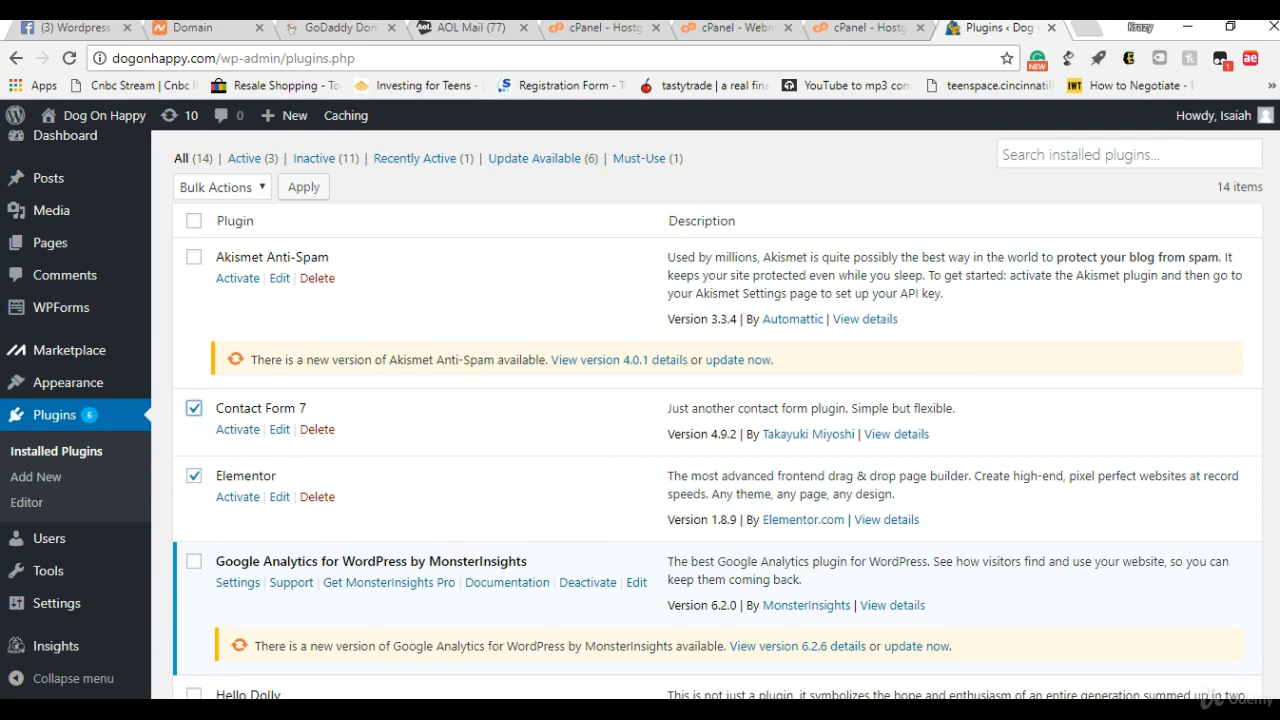
# Step: Add Jetpack by WordPress.com, Insert Headers and Footers and Limit Login Attempts to the plugin selection
pyautogui.scroll(-2, 1103, 320)
pyautogui.scroll(-3, 717, 414)
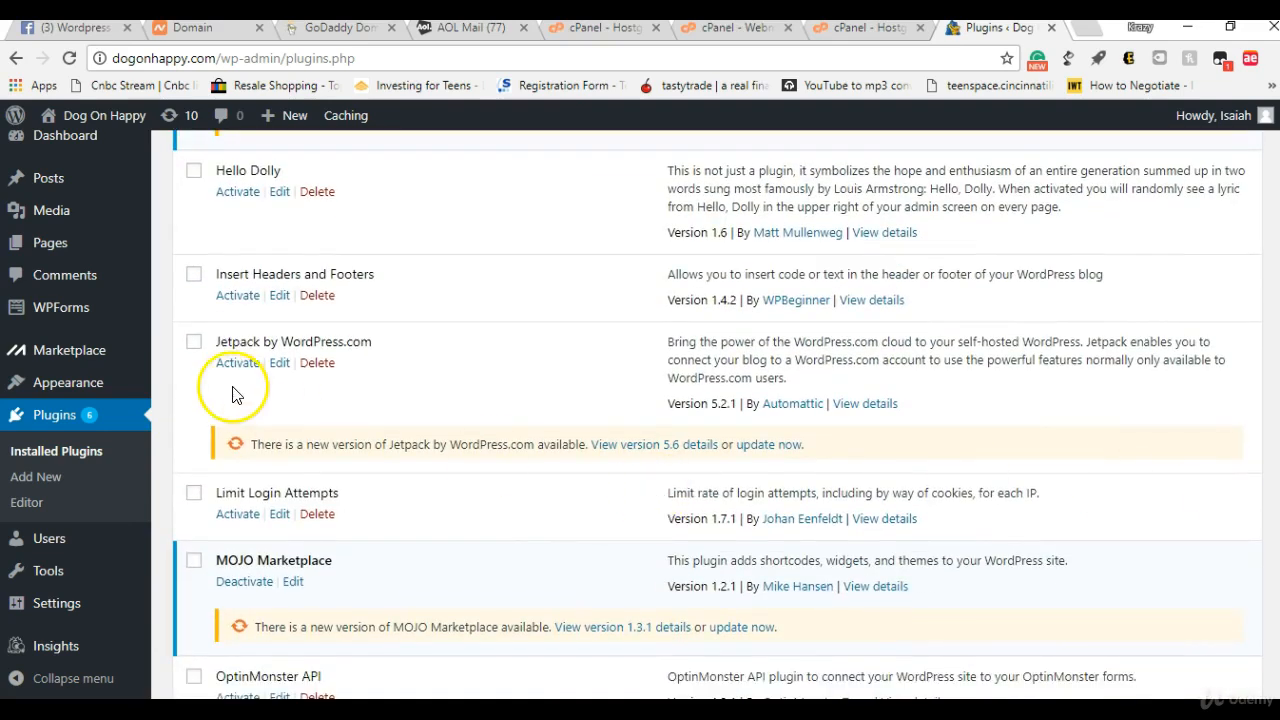
pyautogui.click(193, 340)
pyautogui.click(193, 276)
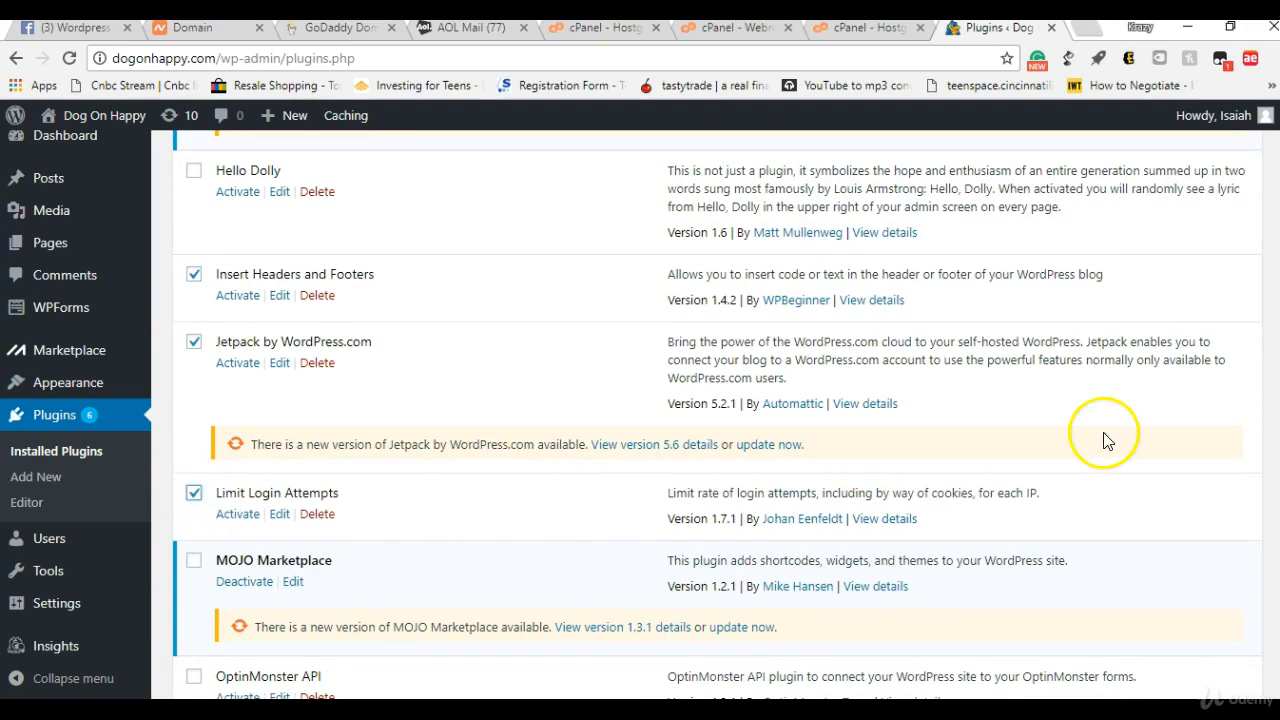
# Step: Also select Page Templater For Elementor, WP Super Cache and Yoast SEO in the rest of the installed plugins list
pyautogui.scroll(-4, 920, 500)
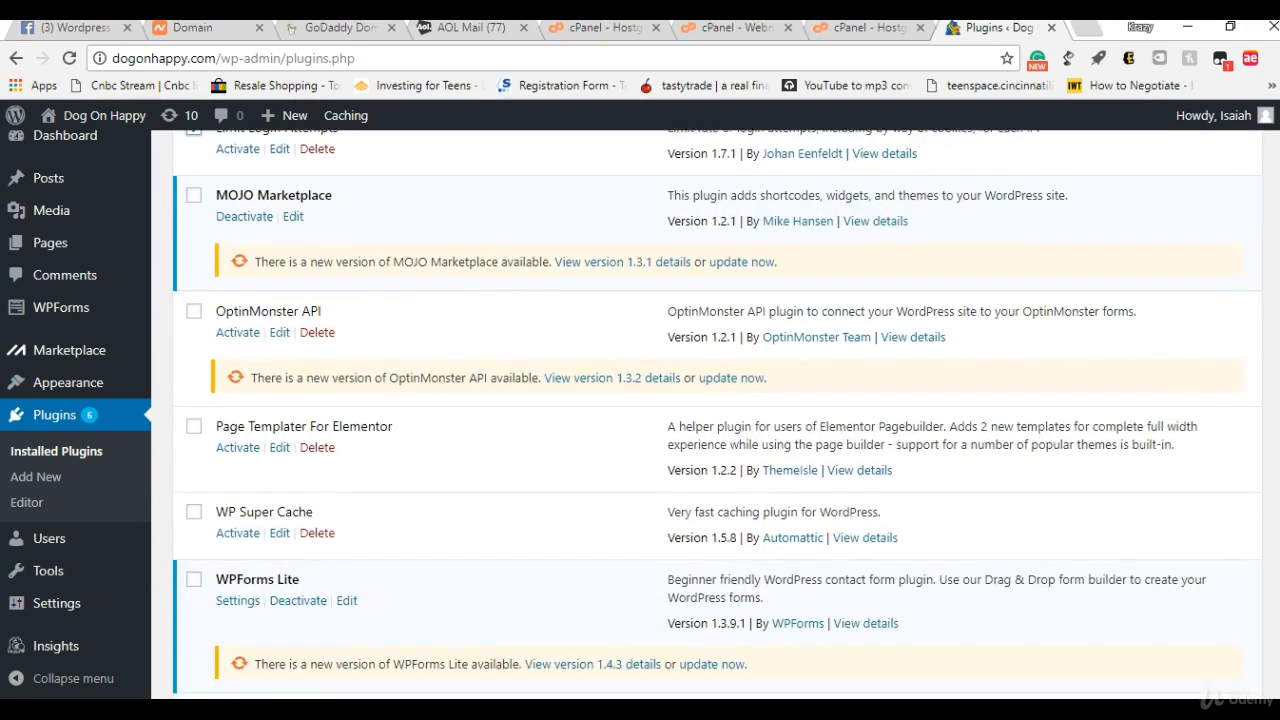
pyautogui.click(194, 401)
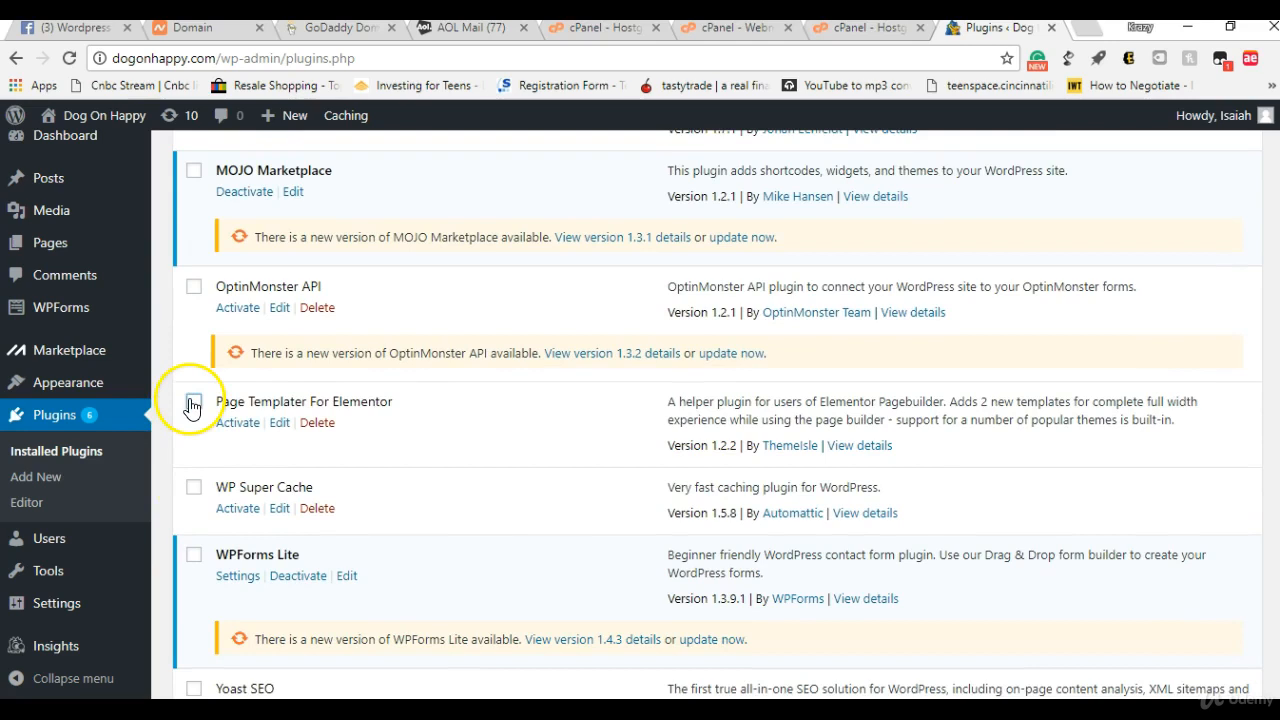
pyautogui.click(194, 488)
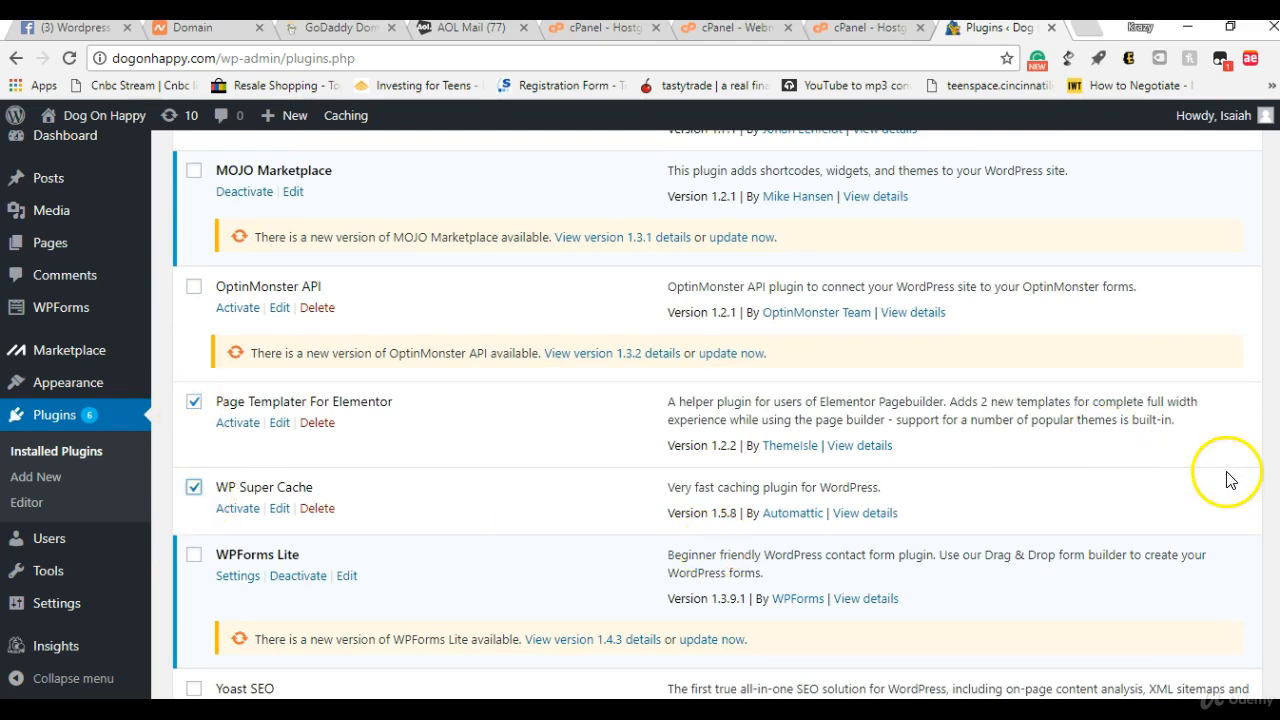
pyautogui.moveTo(1279, 468); pyautogui.dragTo(1279, 469)
pyautogui.scroll(-2, 720, 420)
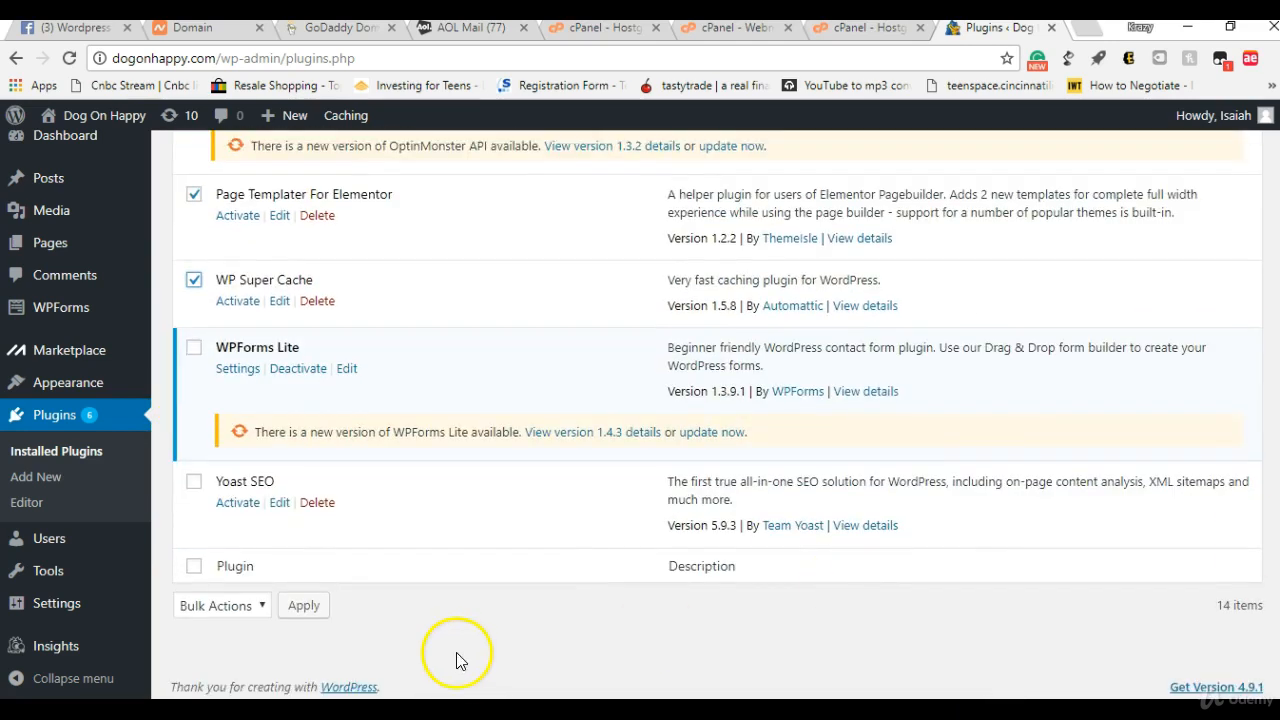
pyautogui.click(194, 482)
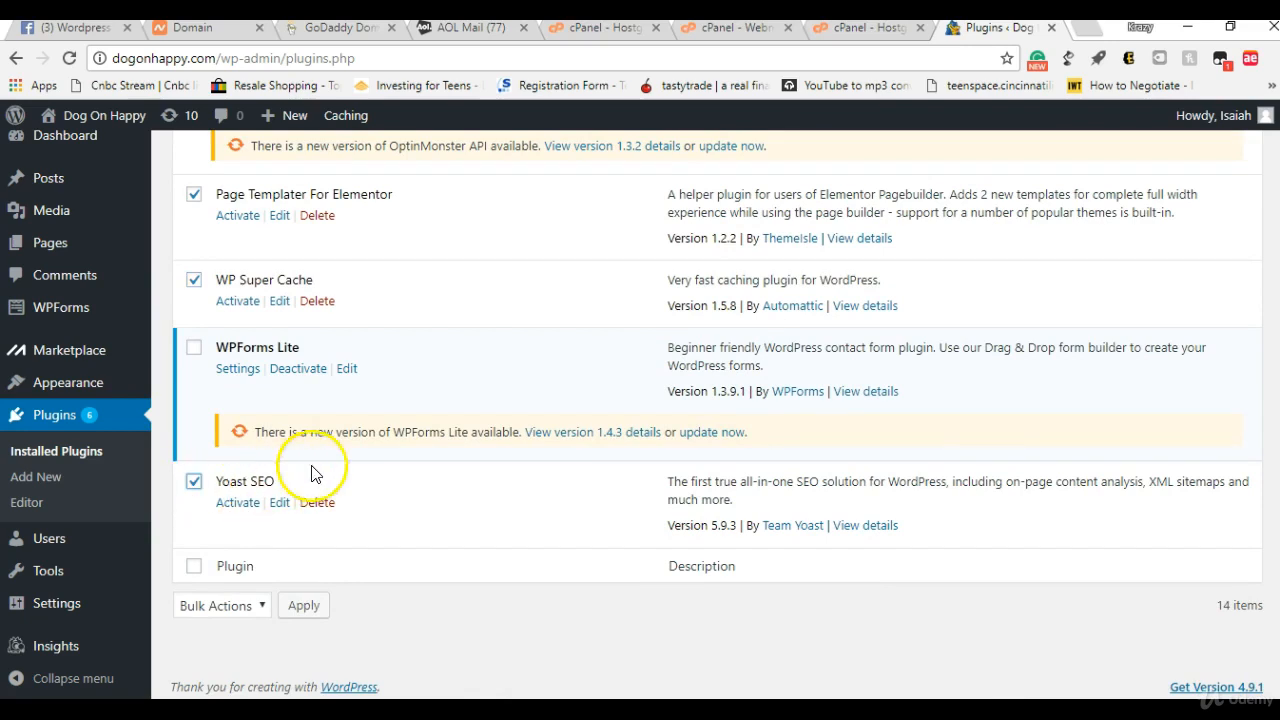
# Step: Apply the Activate bulk action to all the selected plugins
pyautogui.moveTo(1279, 550); pyautogui.dragTo(1279, 160)
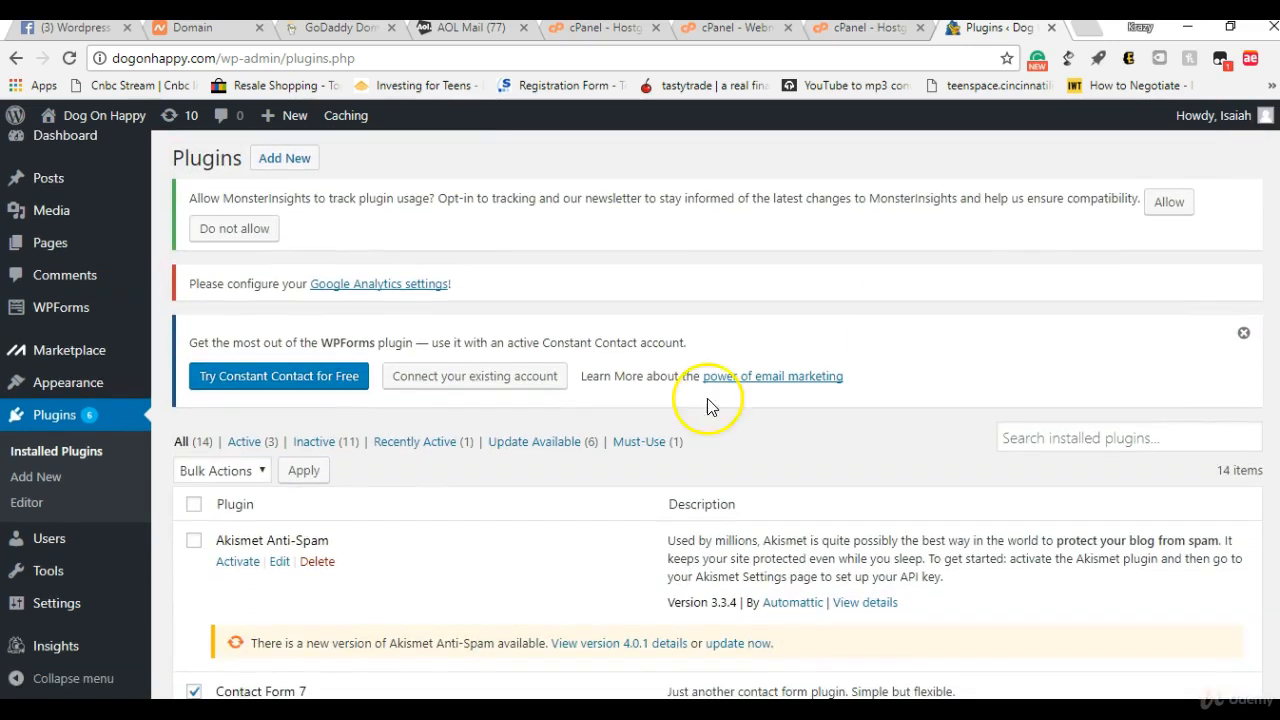
pyautogui.click(236, 473)
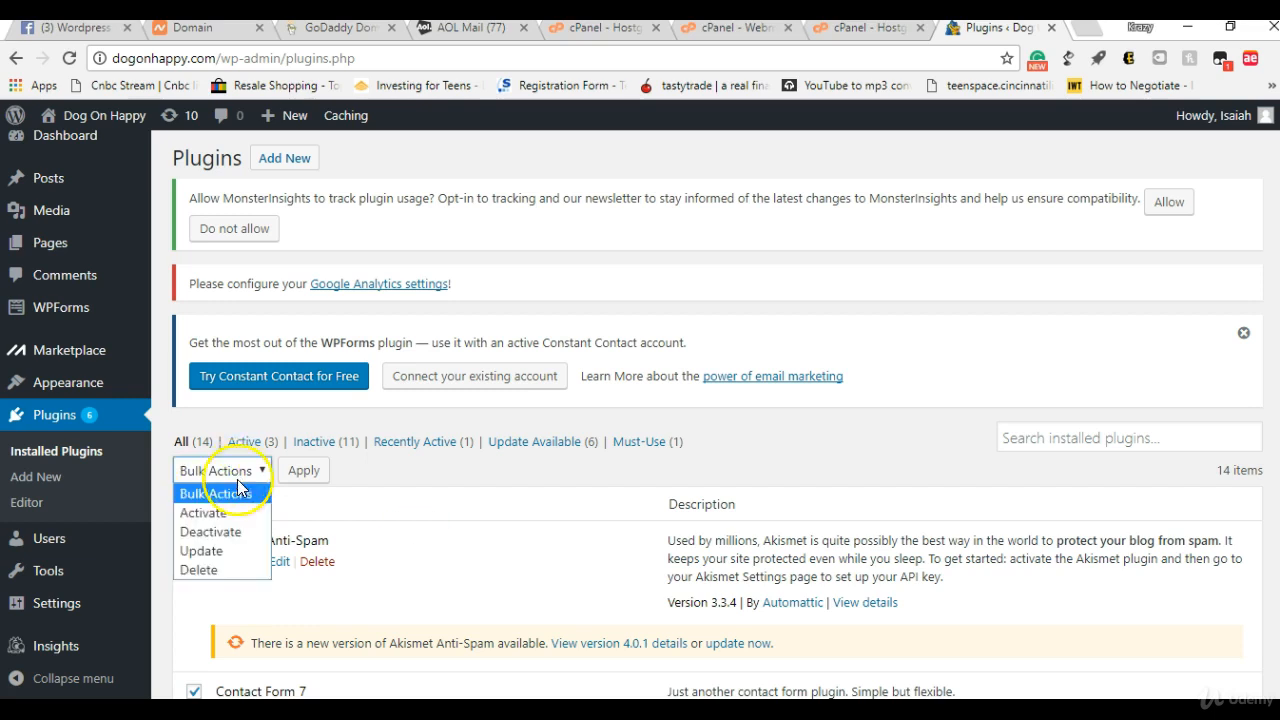
pyautogui.click(234, 508)
pyautogui.click(304, 471)
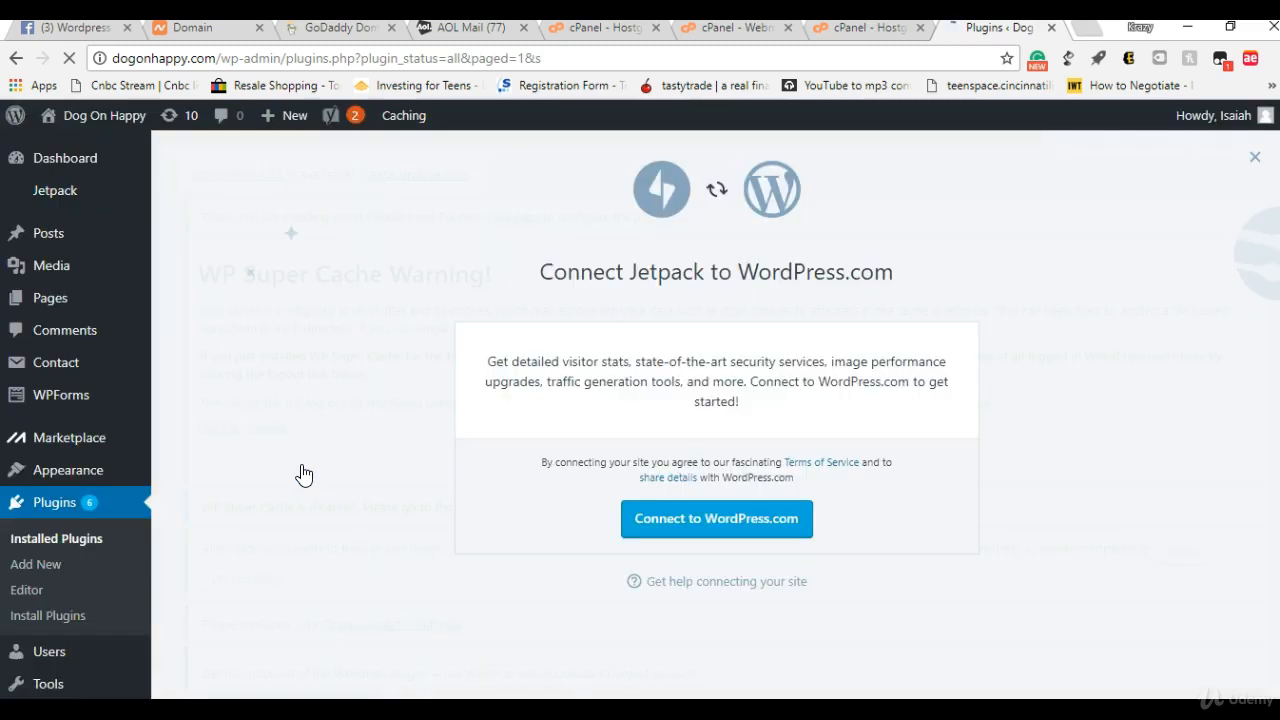
# Step: Close the Jetpack connection prompt and dismiss the WP Super Cache warning
pyautogui.click(1256, 157)
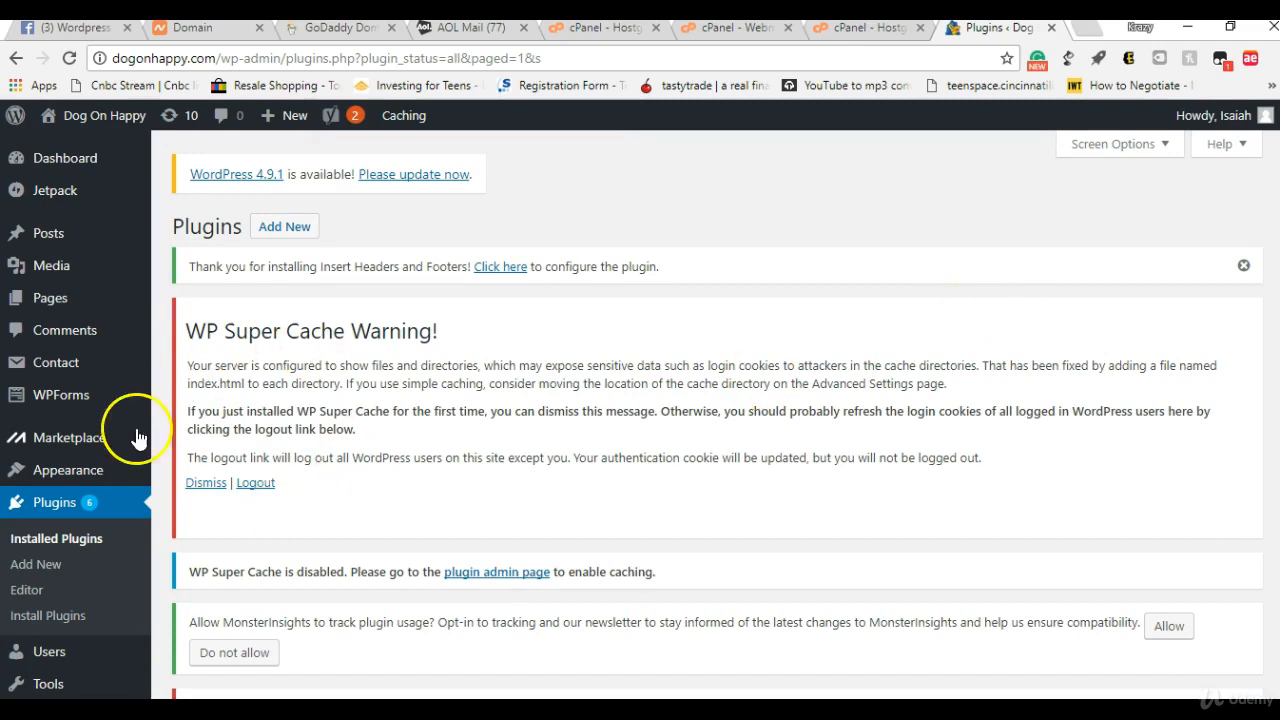
pyautogui.click(206, 484)
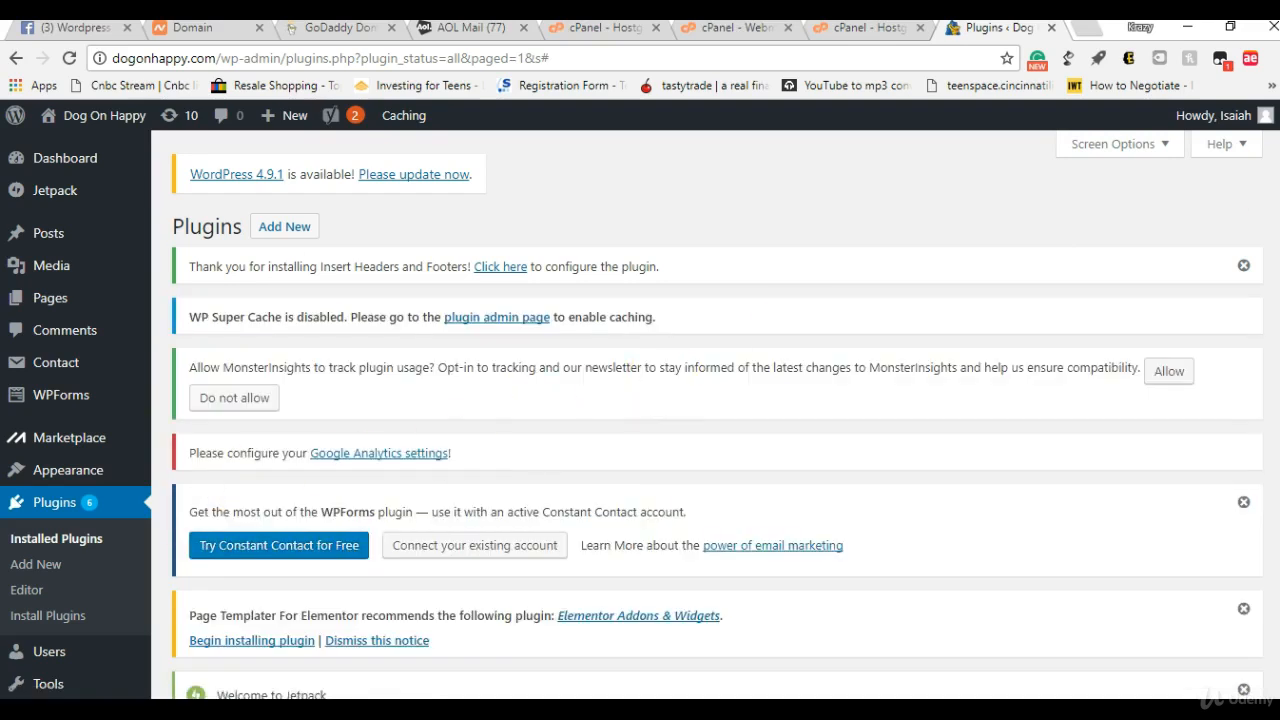
# Step: Examine the plugin notices and the admin menu entries of the activated plugins, such as Elementor and SEO
pyautogui.scroll(-3, 700, 400)
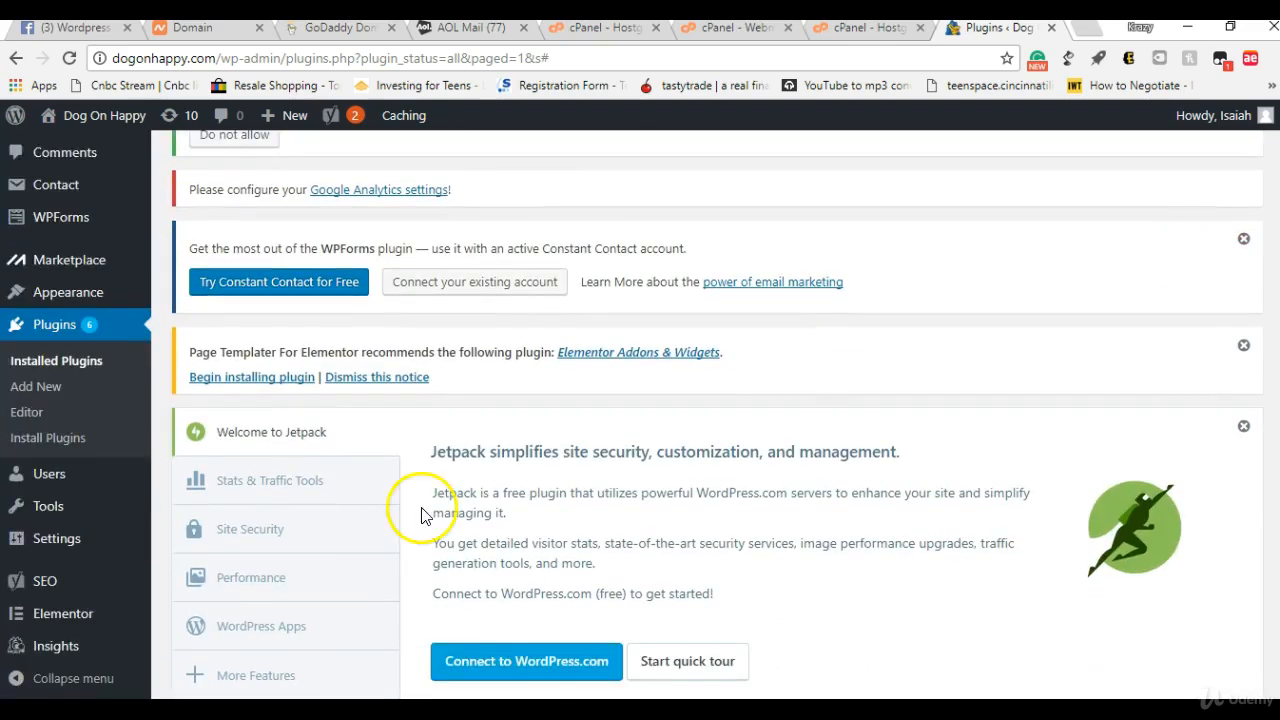
pyautogui.moveTo(35, 612)
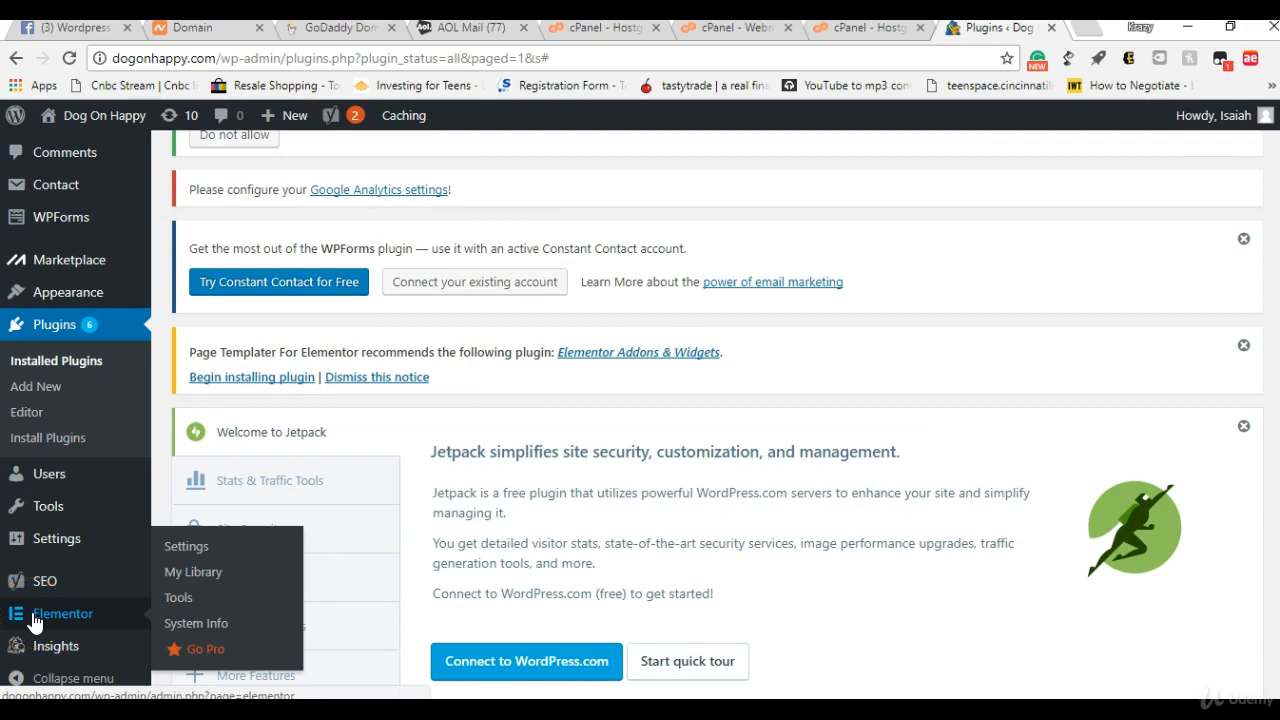
pyautogui.moveTo(48, 585)
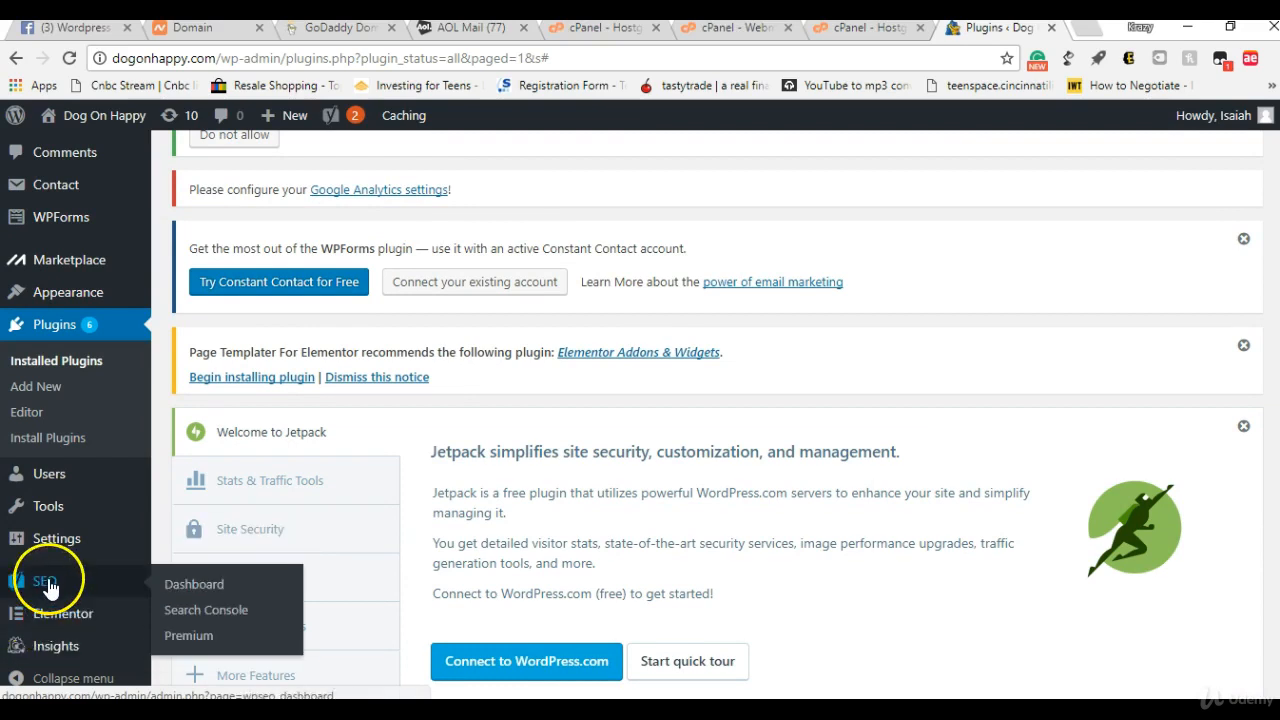
pyautogui.moveTo(57, 532)
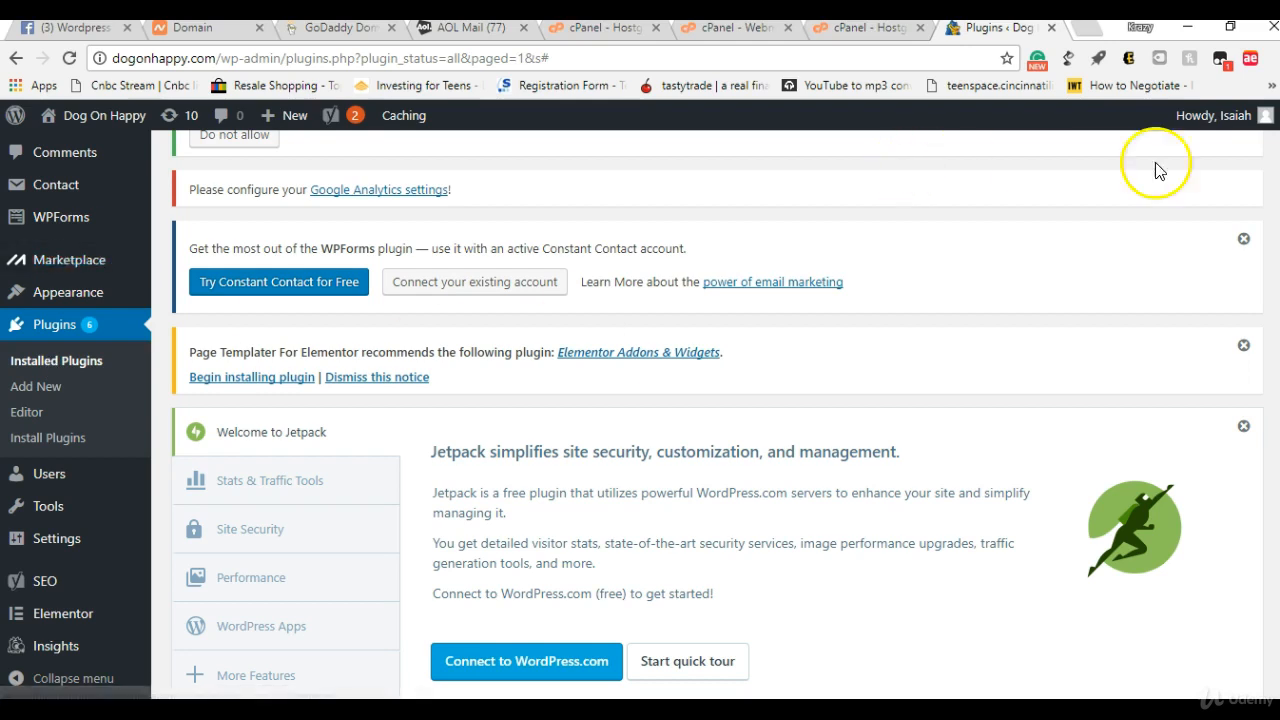
pyautogui.moveTo(1279, 180); pyautogui.dragTo(1279, 58)
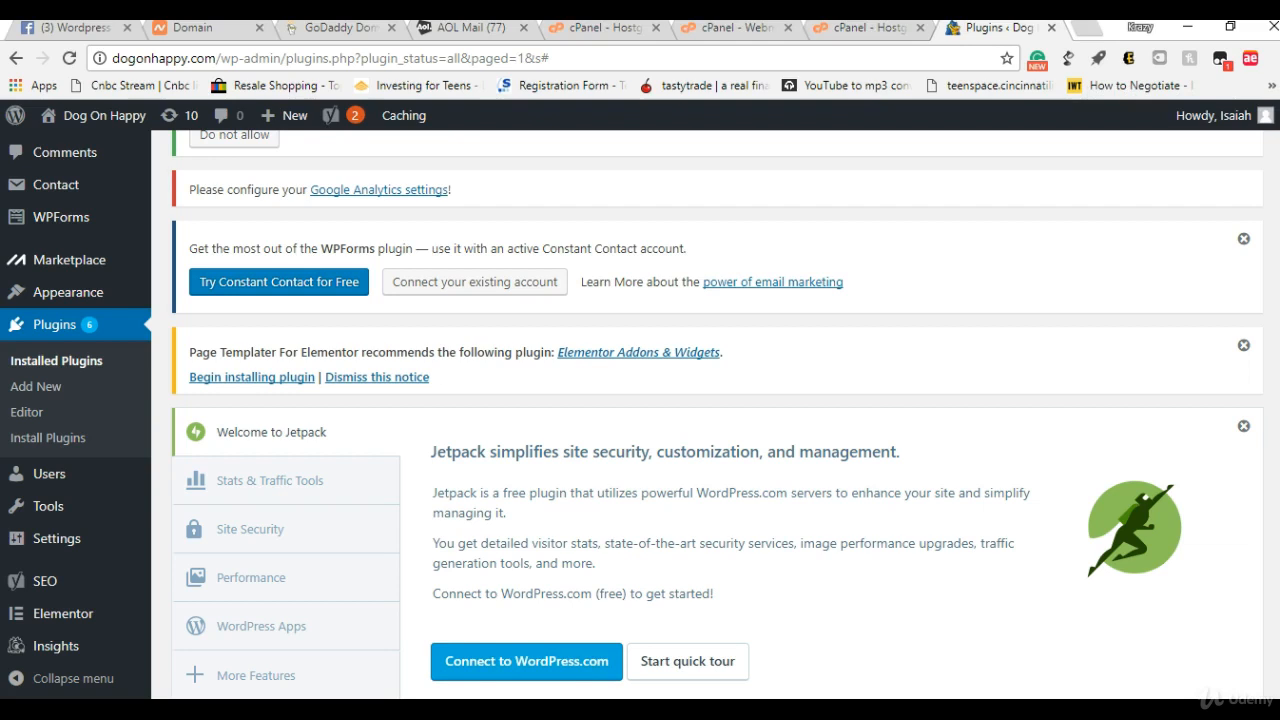
pyautogui.scroll(3, 615, 322)
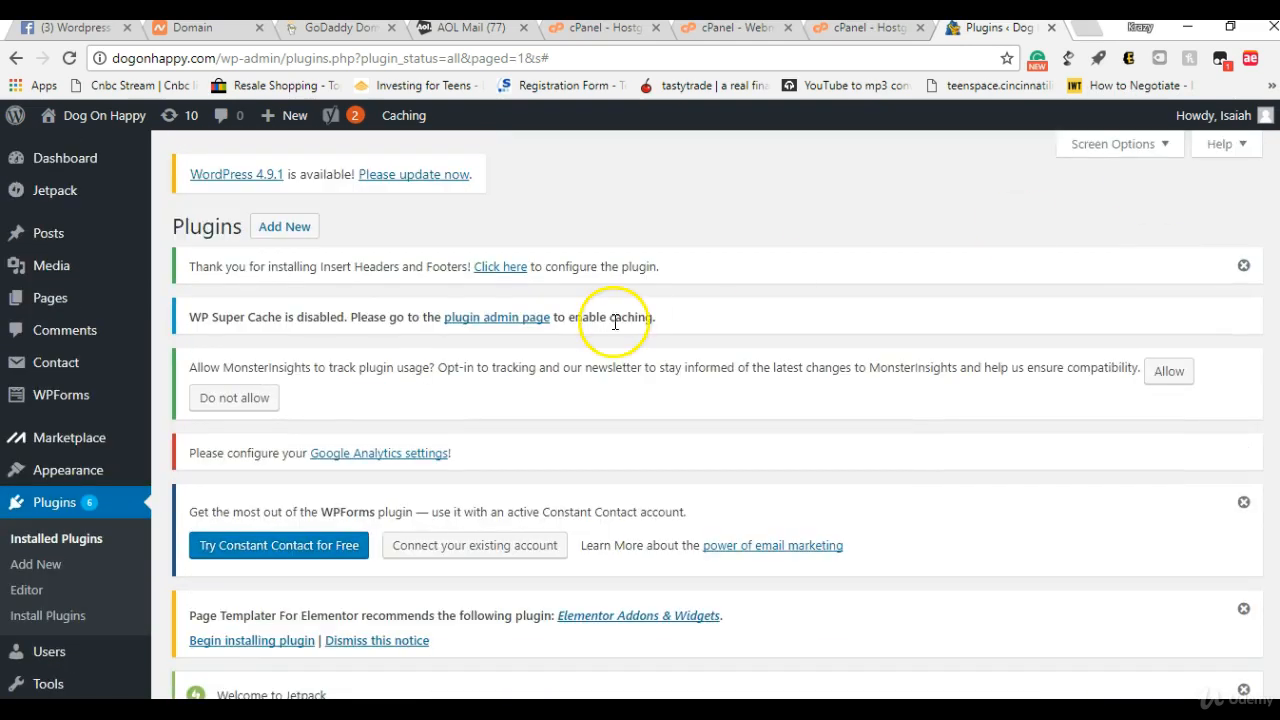